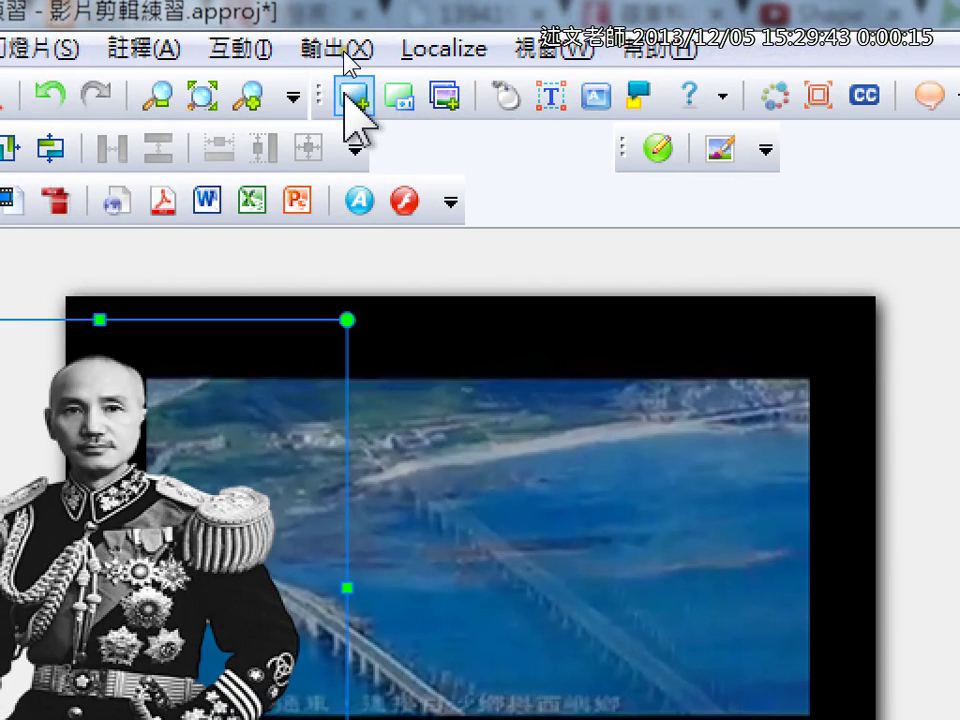
Step: Insert a blank slide and move it ahead of the first video slide
left_click(350, 97)
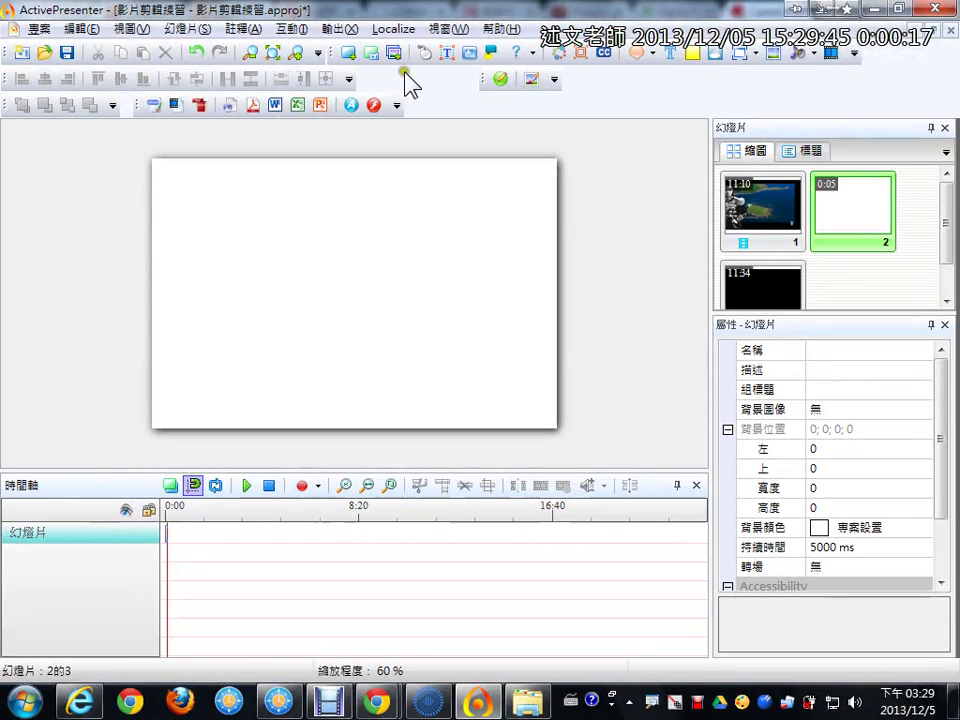
left_click(781, 207)
left_click_drag(781, 207, 750, 214)
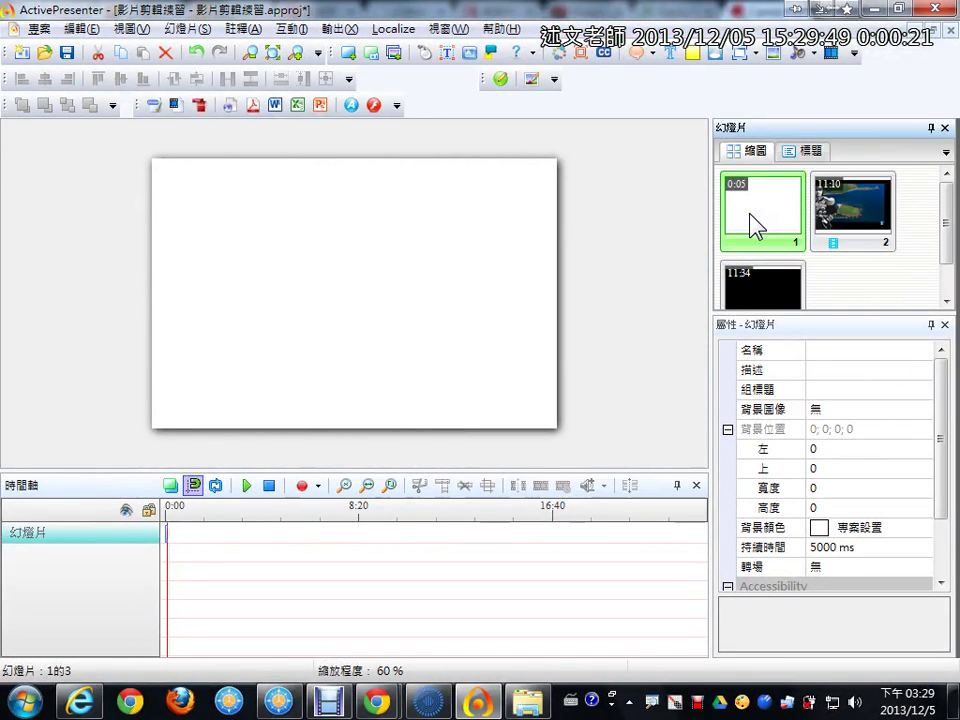
Step: Delete the blank first slide
left_click(749, 218)
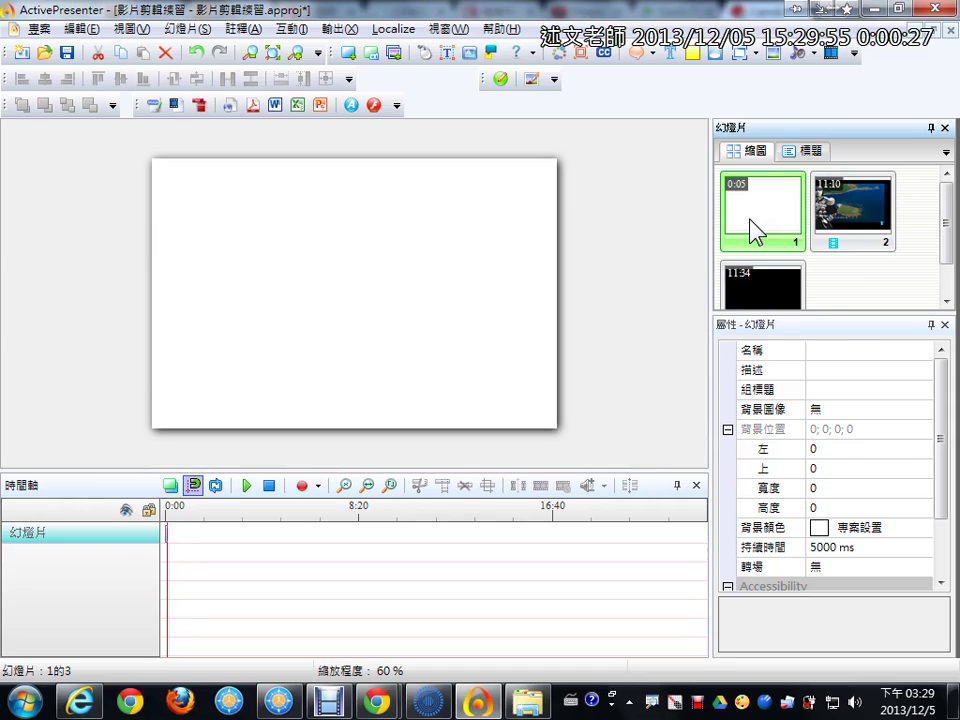
key("Delete")
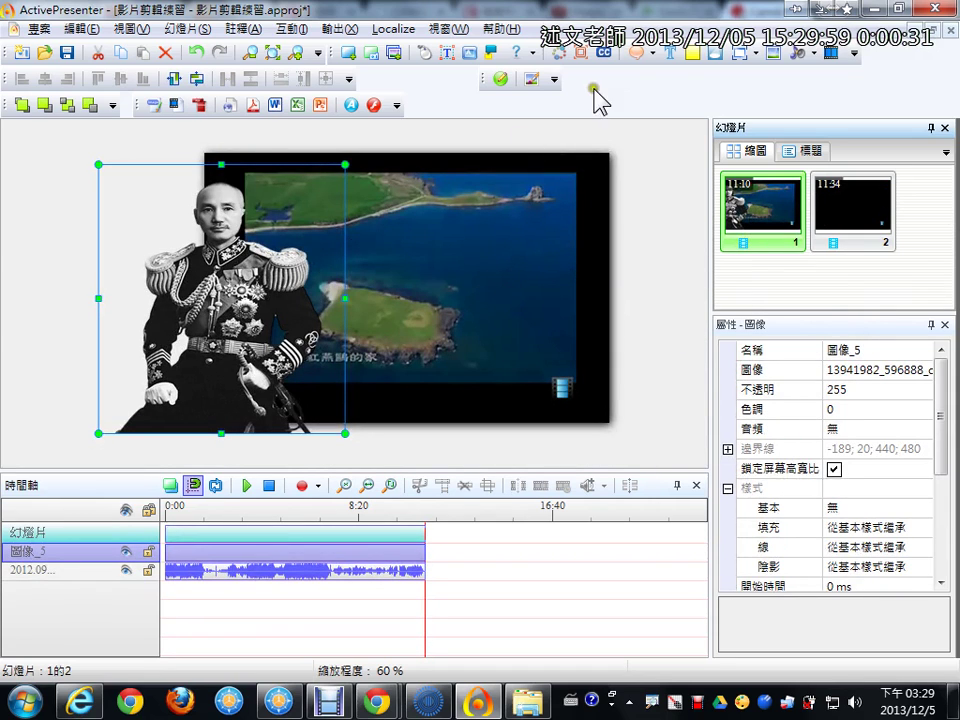
Step: Try a rectangular highlight over the sea in the video at about 345, 98, and delete it
left_click(693, 60)
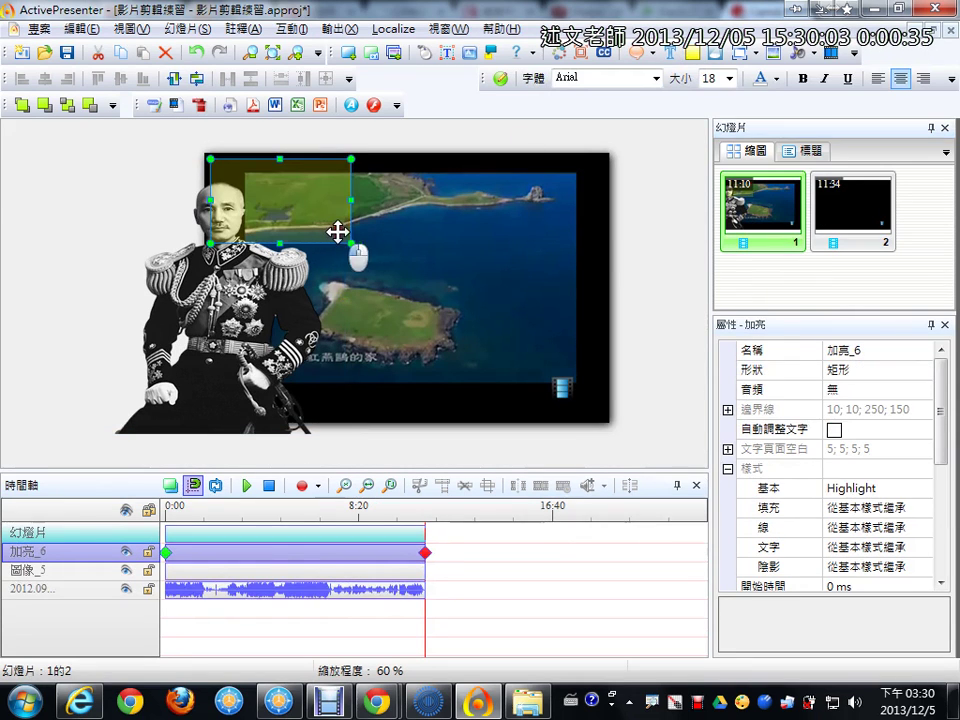
left_click_drag(336, 231, 520, 281)
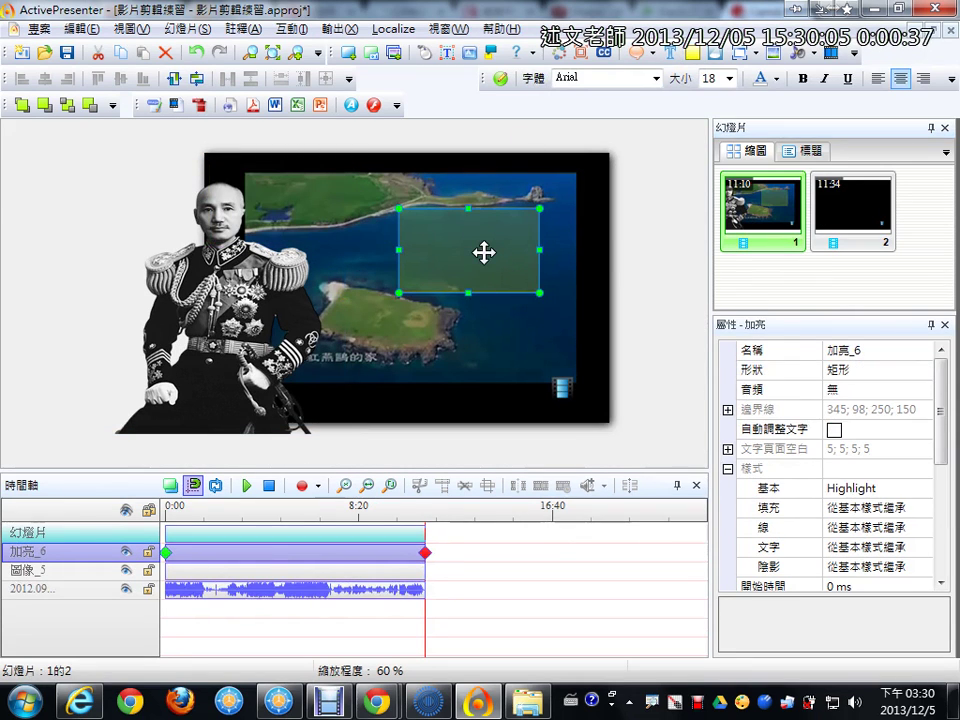
key("Delete")
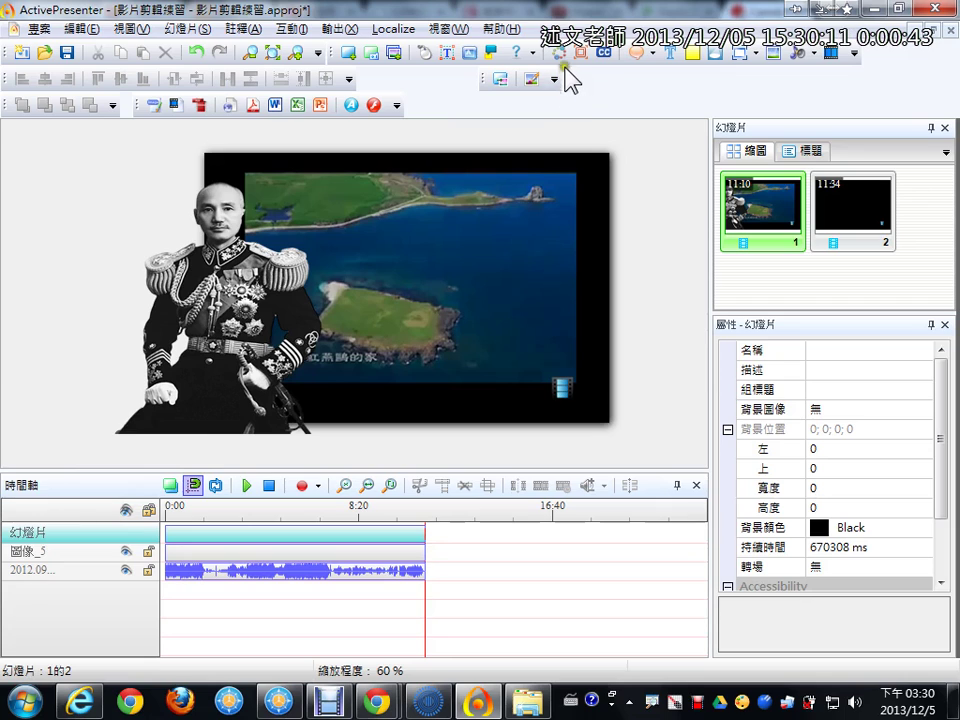
left_click(640, 55)
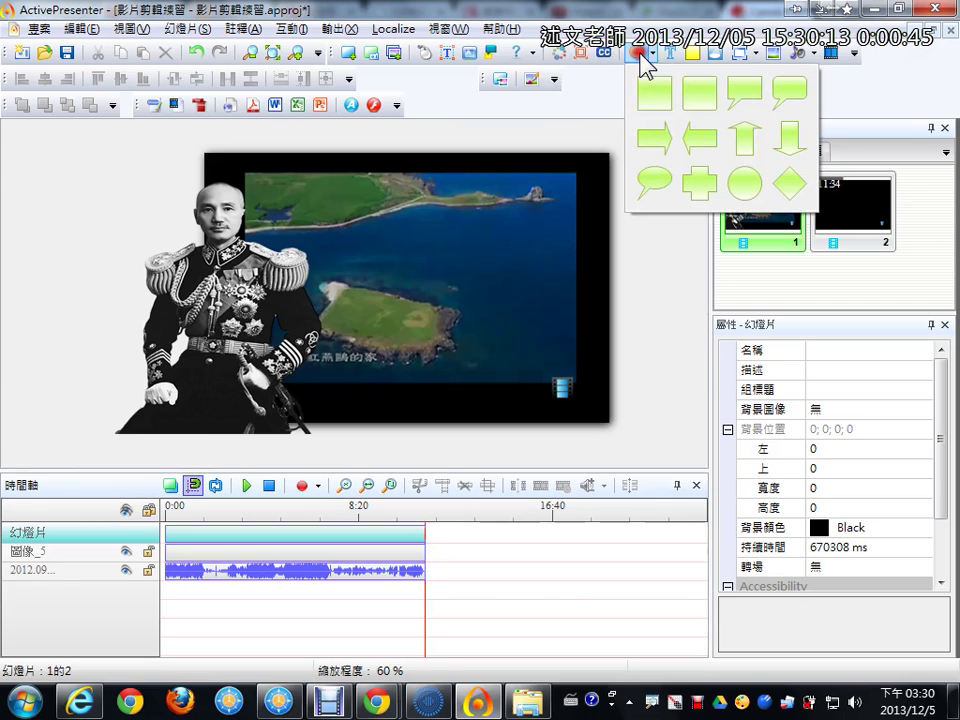
left_click(447, 87)
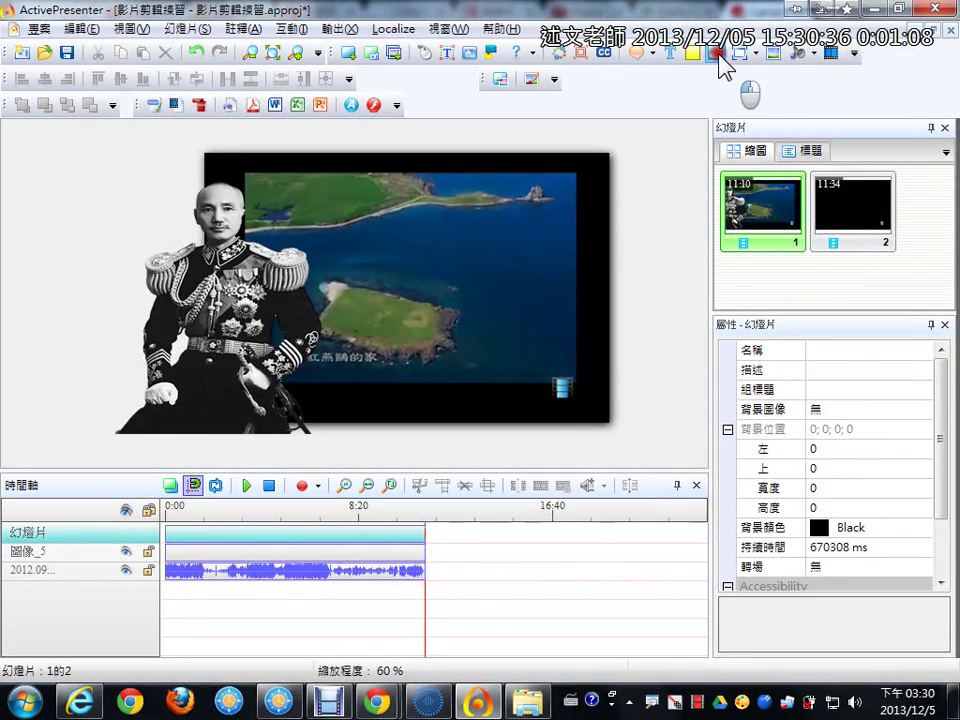
Step: Add an elliptical spotlight to the first slide, enlarge it to about 373 × 318 and place it over the island
left_click(716, 90)
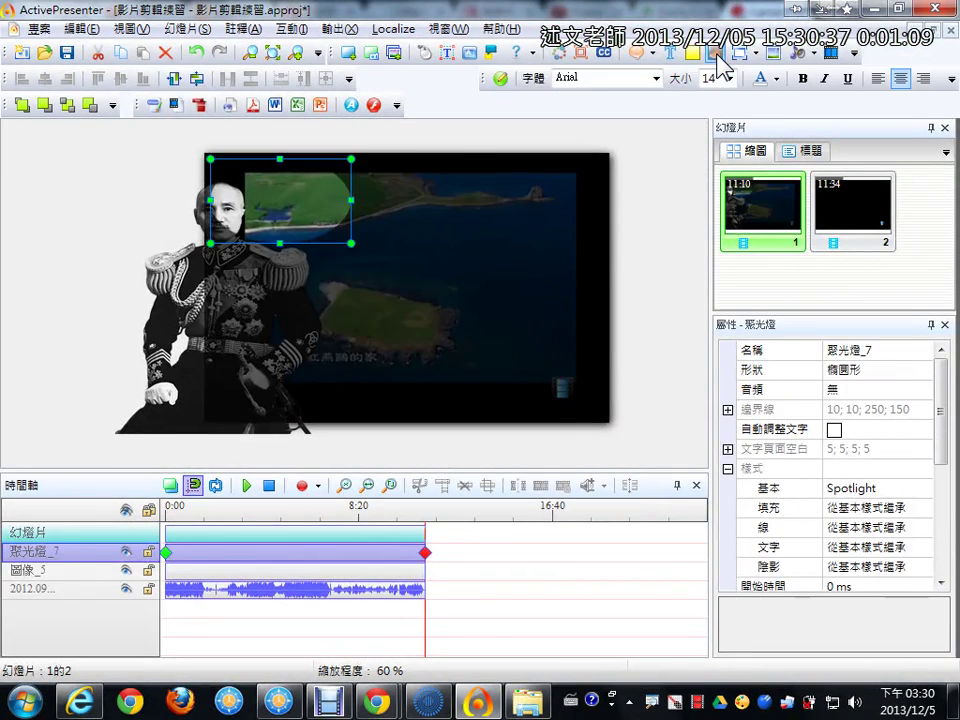
left_click_drag(337, 235, 537, 401)
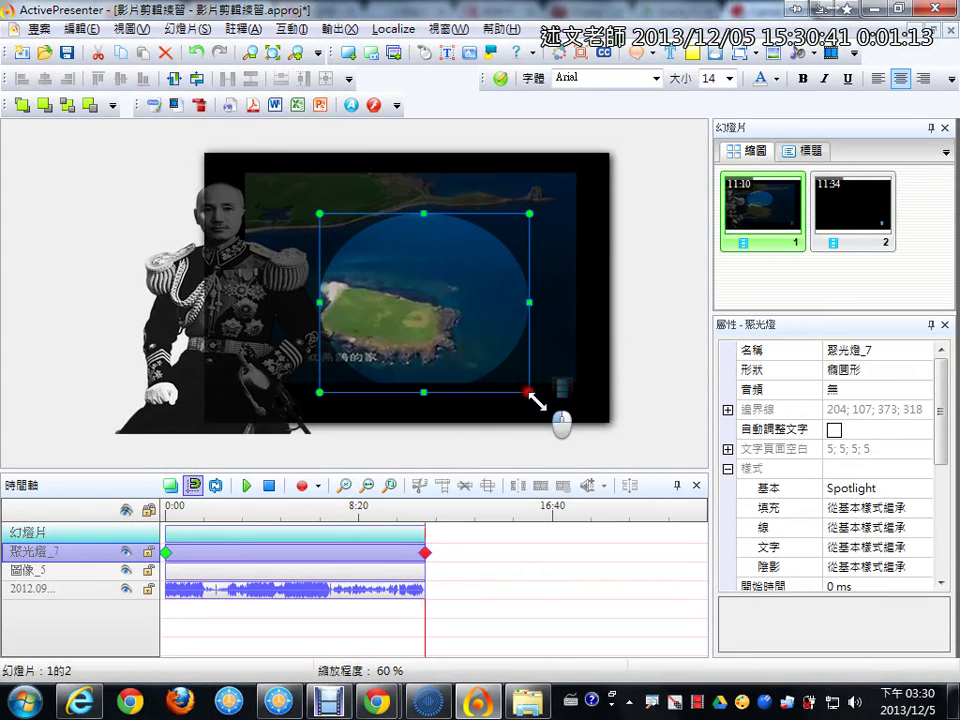
left_click_drag(474, 298, 475, 293)
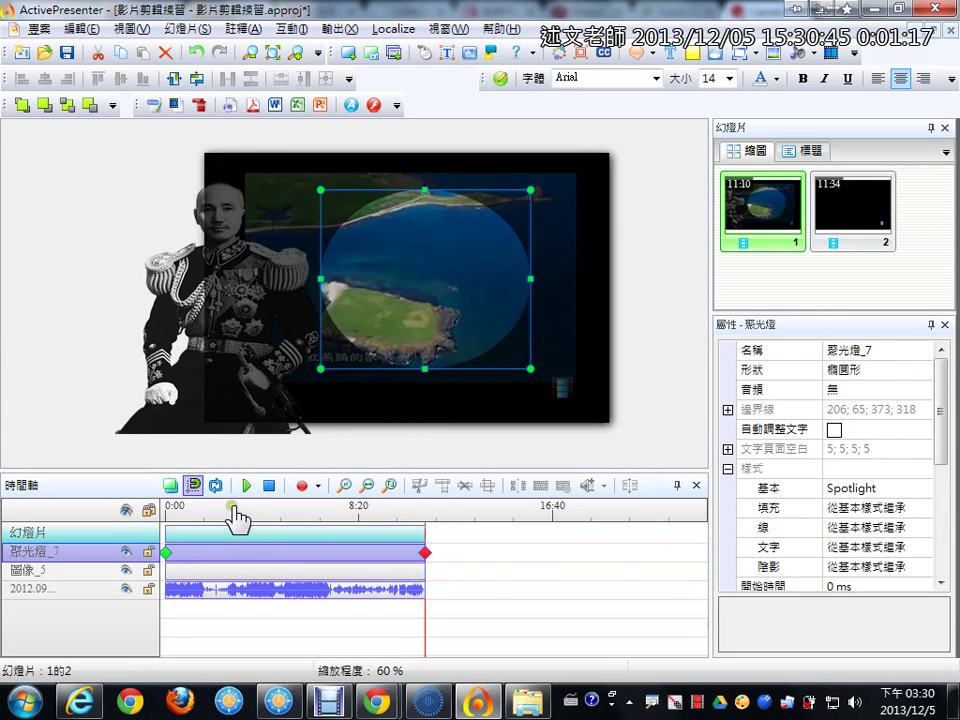
Step: Check the spotlight at about 4:50 in the timeline and delete it
left_click_drag(231, 512, 278, 512)
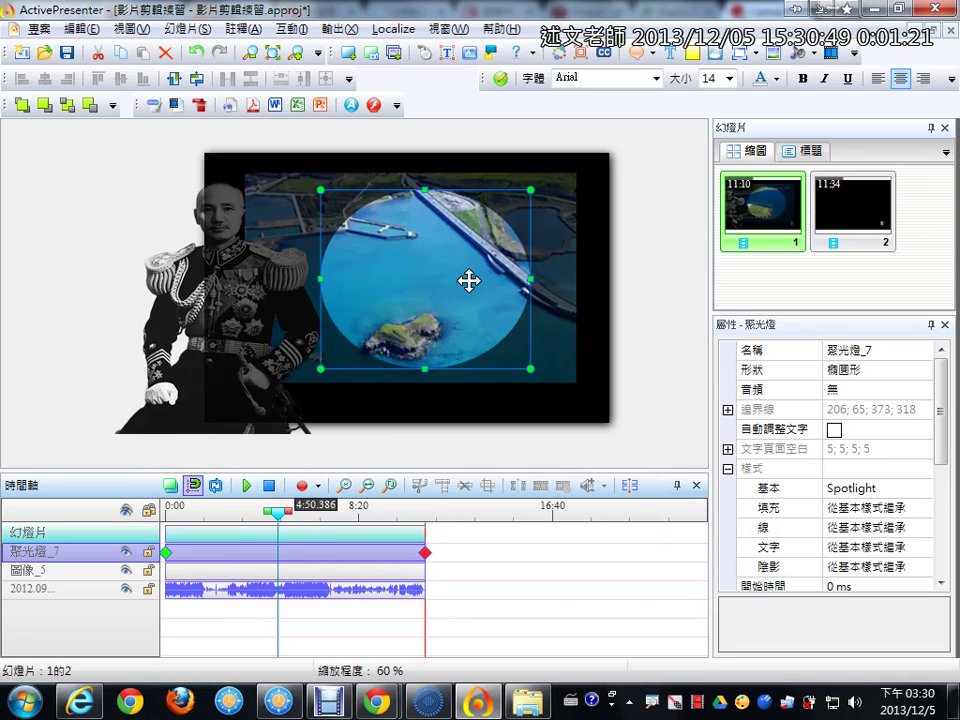
key("Delete")
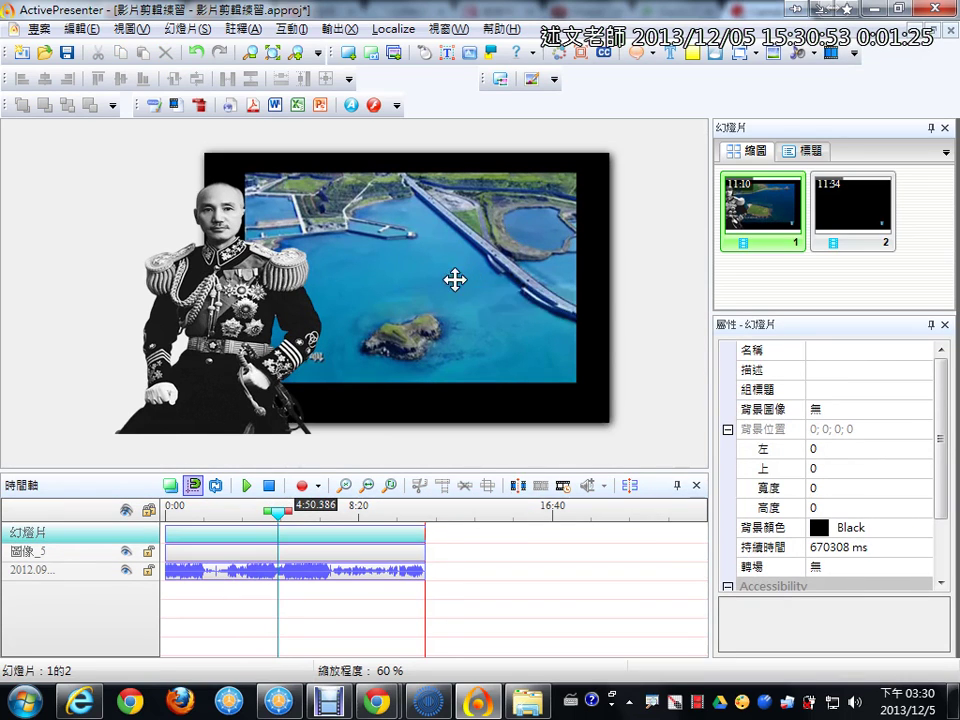
left_click(253, 306)
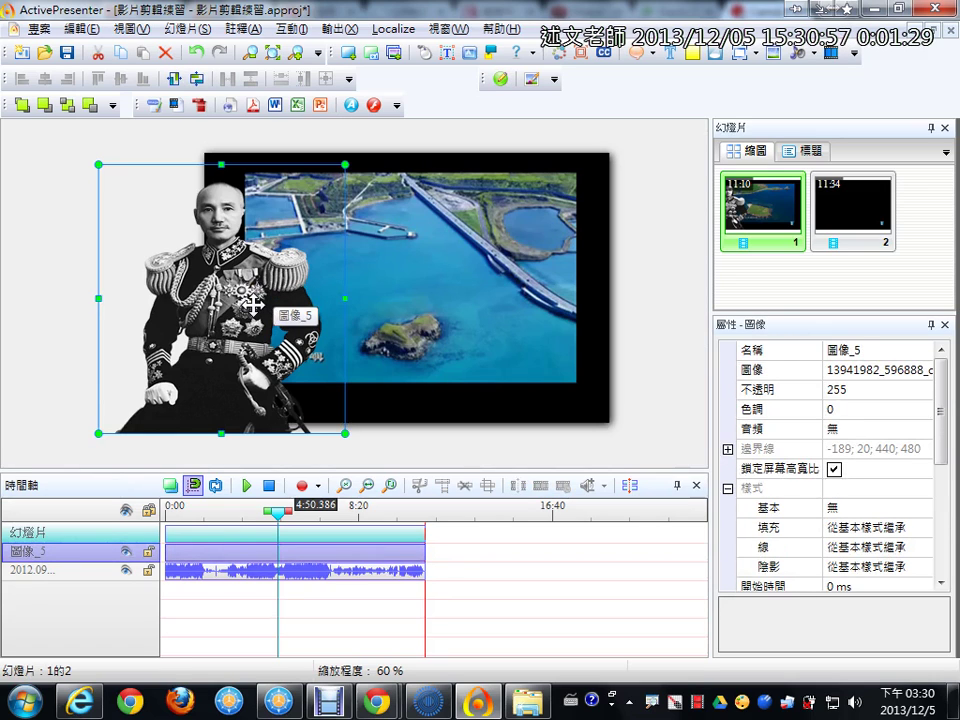
right_click(254, 307)
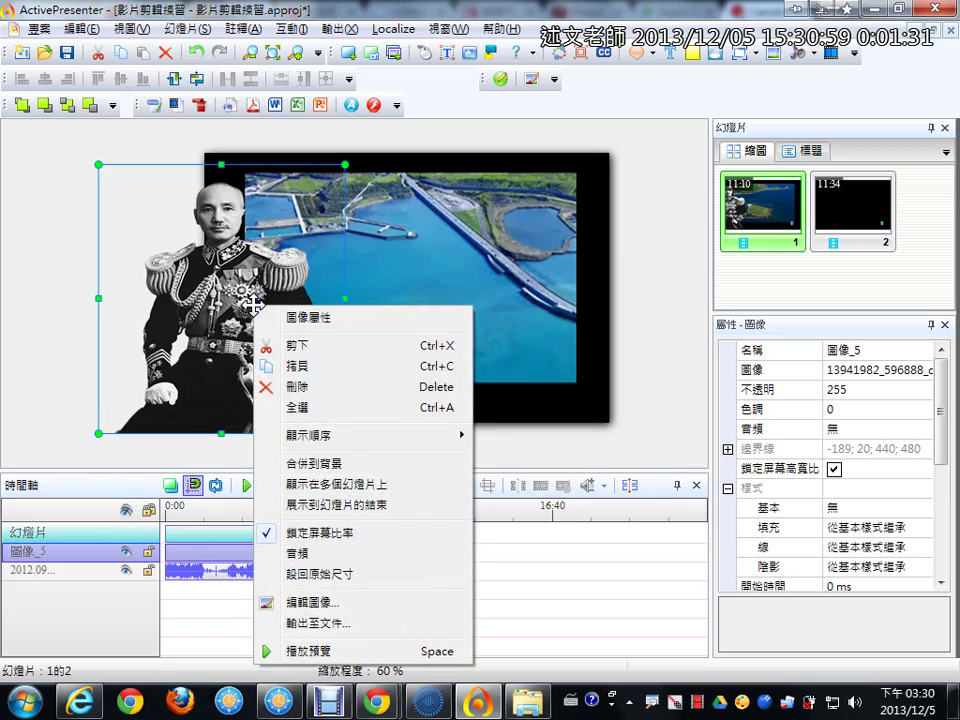
mouse_move(332, 437)
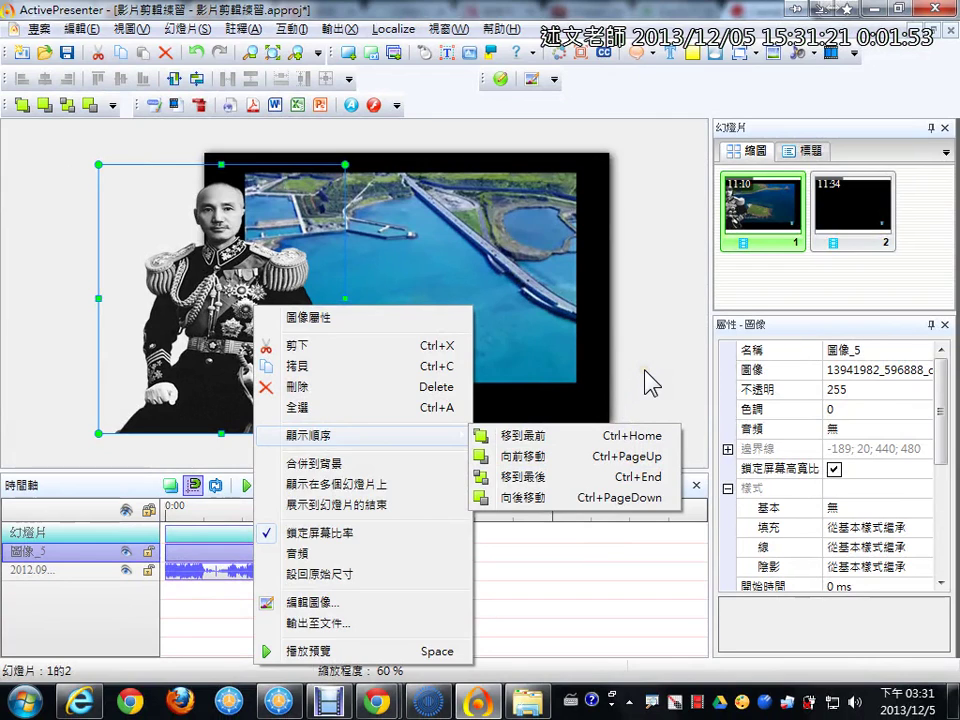
left_click(650, 381)
left_click(650, 381)
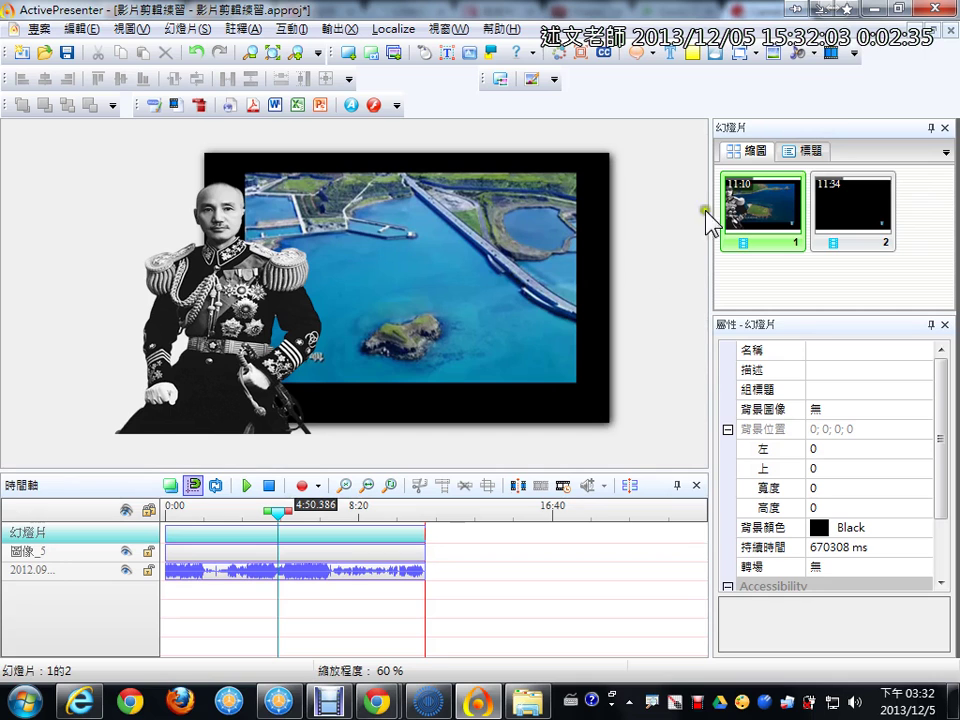
Step: Insert the video 黑社會浪子回頭真實故事 (HD正式版).mp4 from the 下載暫存 folder on SD Card (G:) into the first slide
left_click(831, 55)
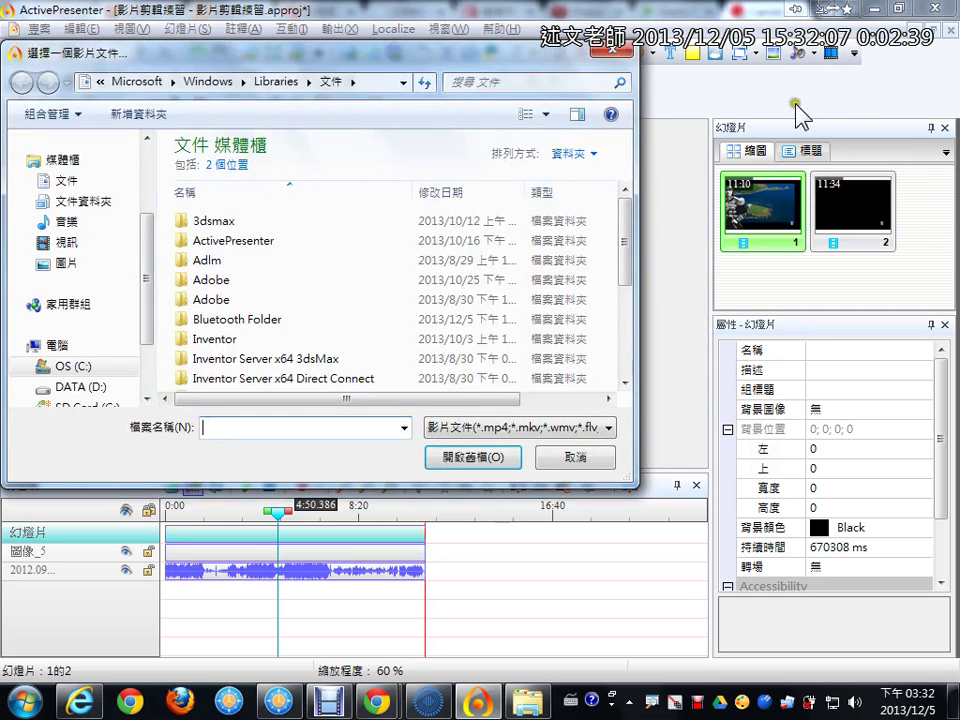
left_click(149, 374)
left_click(112, 324)
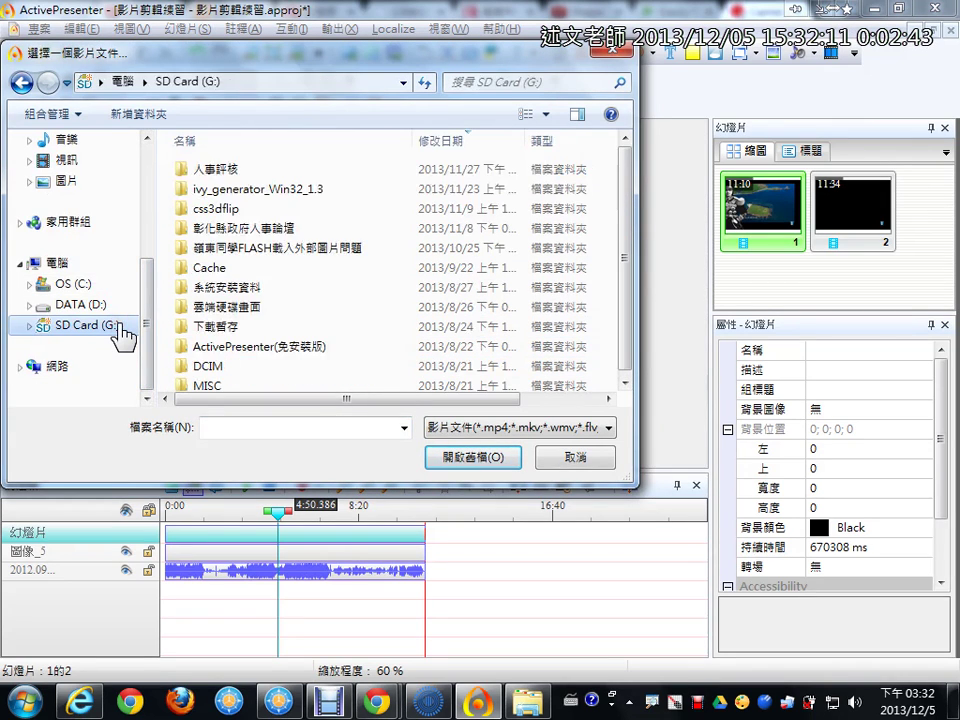
left_click(623, 205)
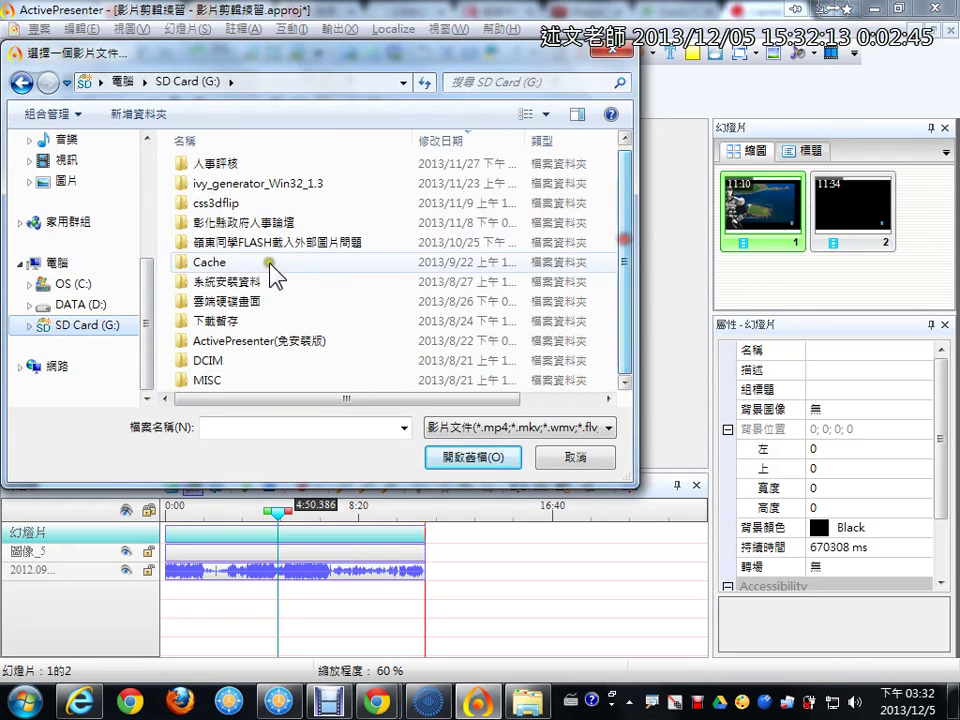
double_click(262, 318)
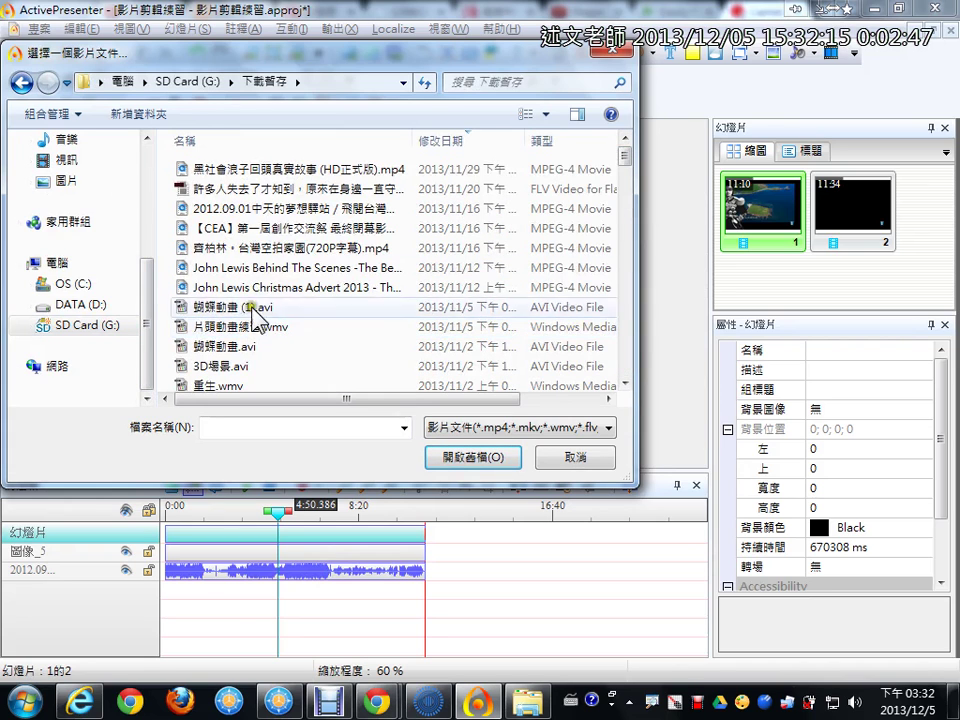
left_click(286, 173)
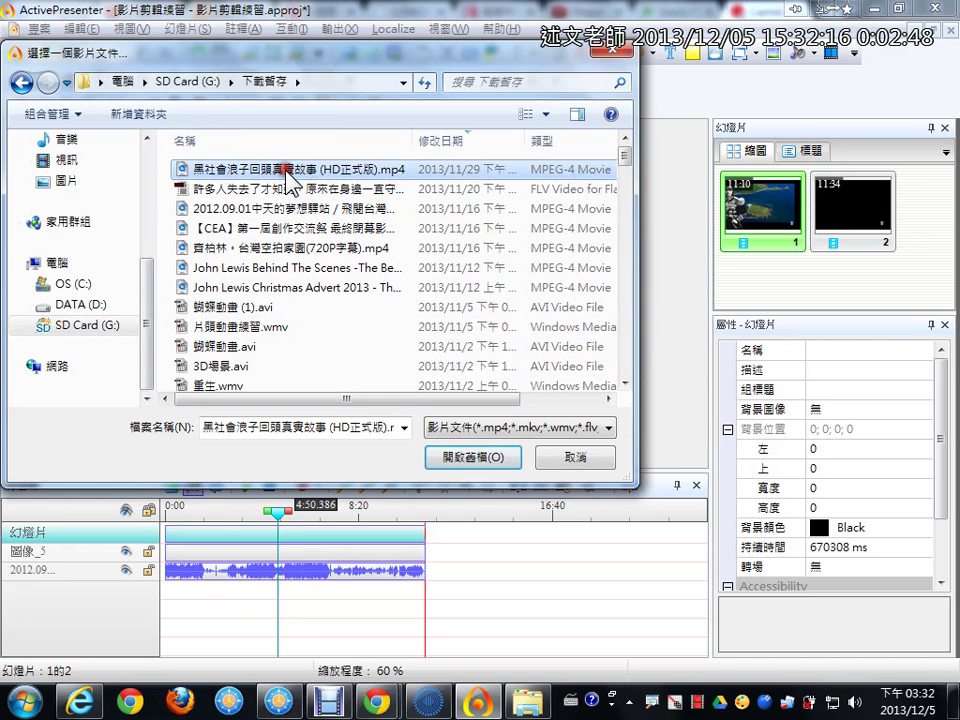
left_click(475, 458)
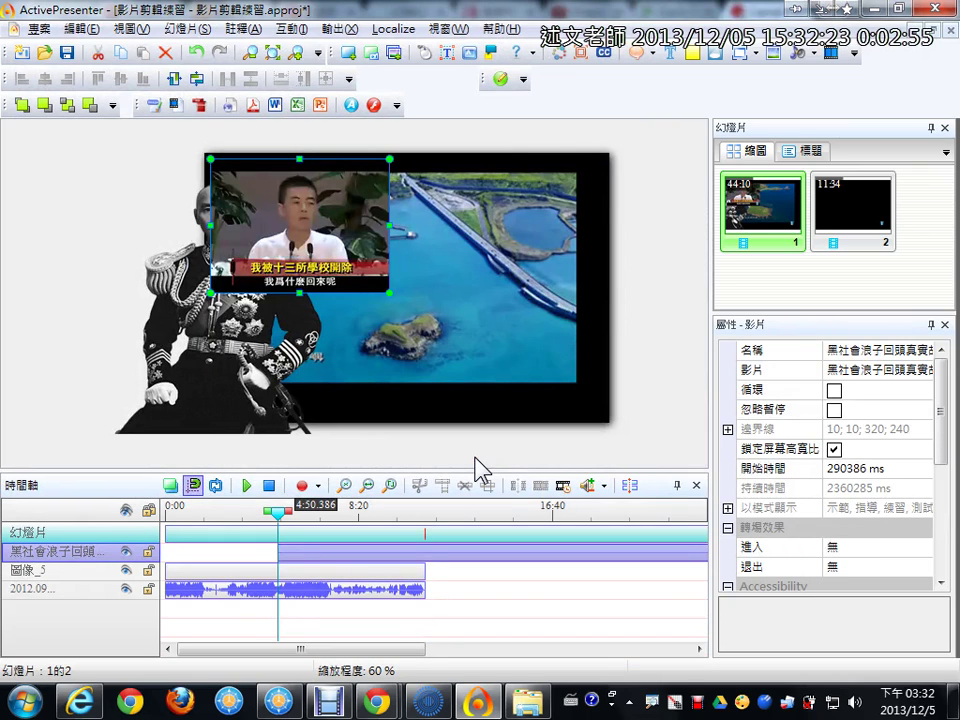
Step: Place the inserted video over the background clip at about 373, 134 and shift its start time to about 450098 ms
left_click_drag(318, 239, 526, 310)
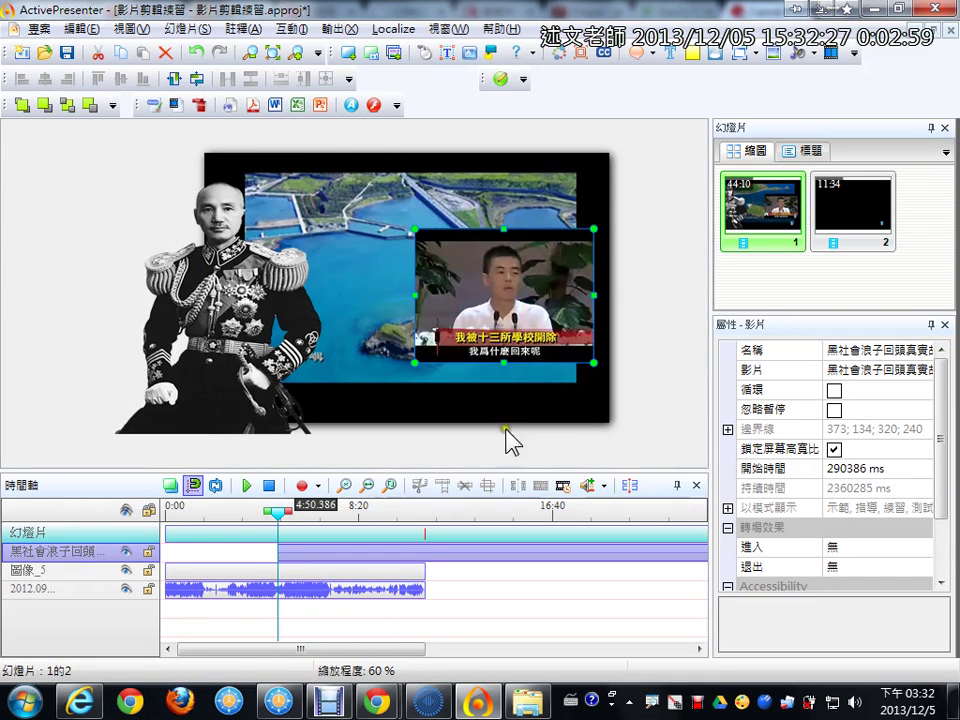
left_click_drag(414, 555, 467, 561)
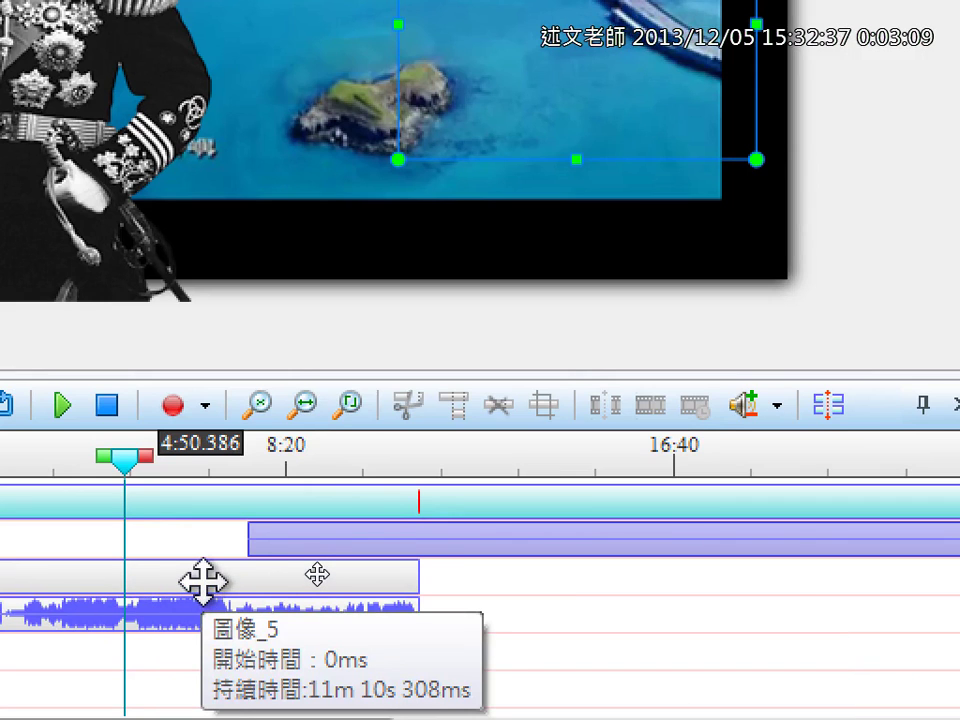
key("Home")
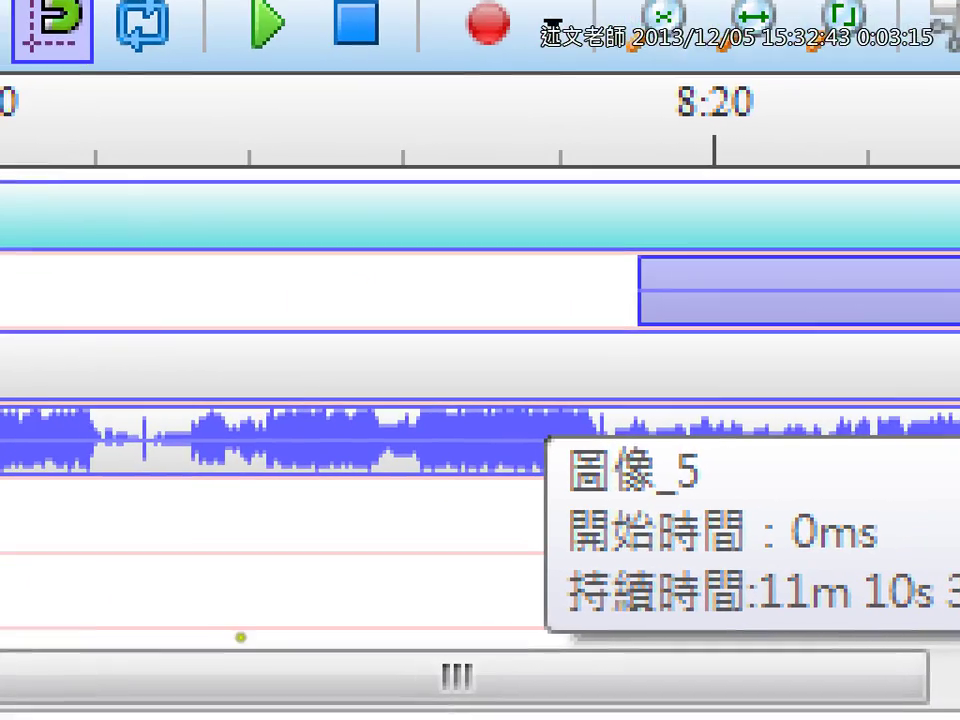
mouse_move(705, 366)
left_mouse_down()
mouse_move(730, 411)
mouse_move(800, 348)
left_mouse_up()
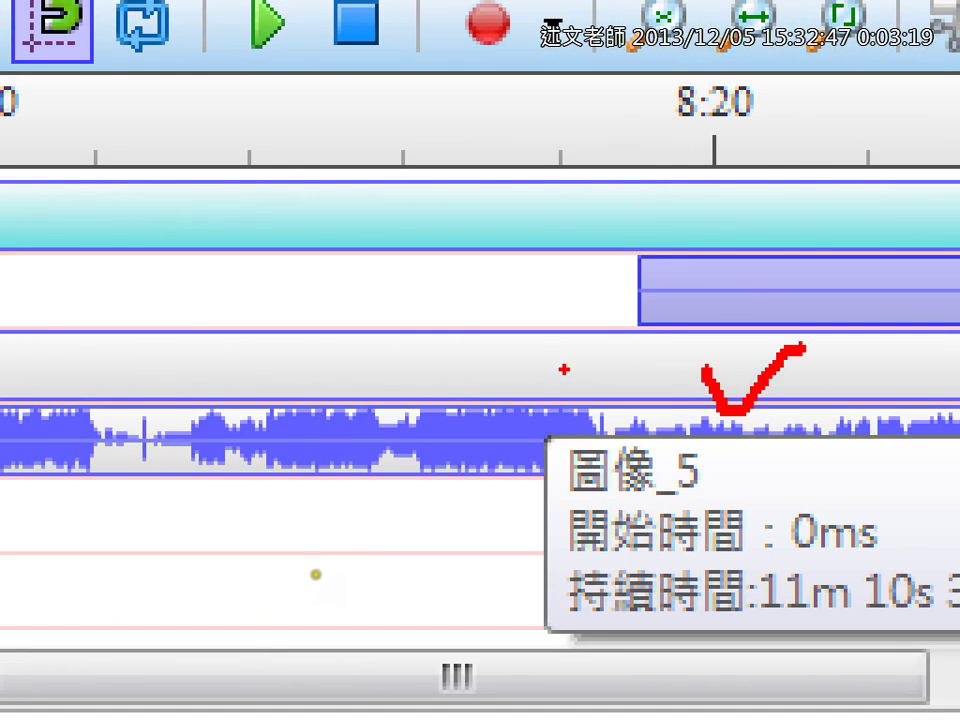
mouse_move(671, 243)
left_mouse_down()
mouse_move(691, 294)
mouse_move(755, 235)
left_mouse_up()
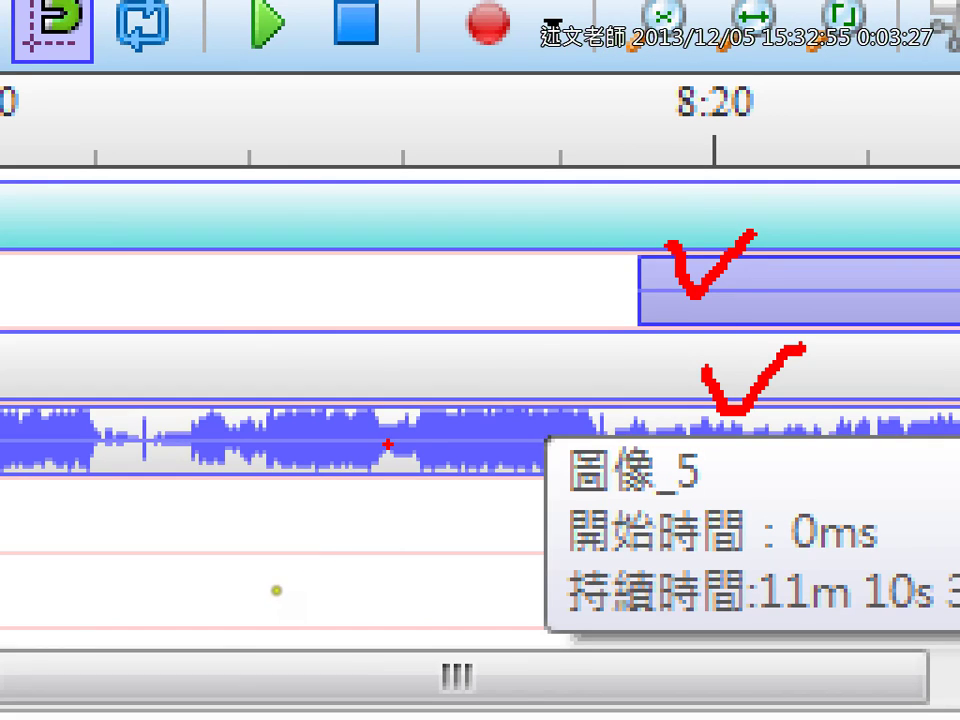
mouse_move(393, 432)
left_mouse_down()
mouse_move(459, 468)
mouse_move(505, 412)
left_mouse_up()
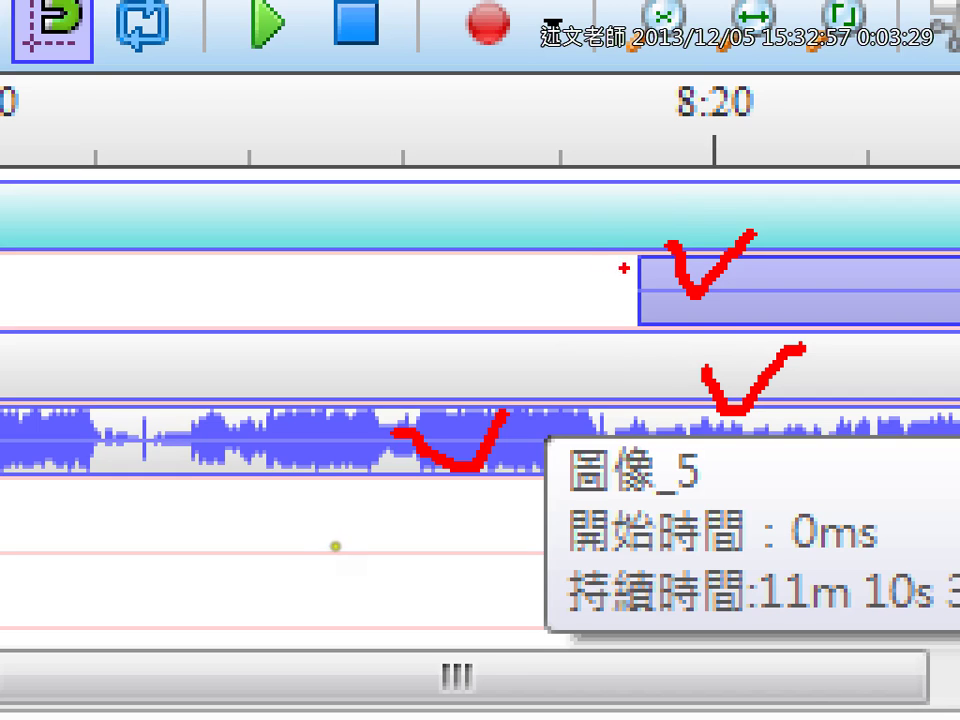
mouse_move(573, 258)
left_mouse_down()
mouse_move(610, 307)
mouse_move(637, 278)
left_mouse_up()
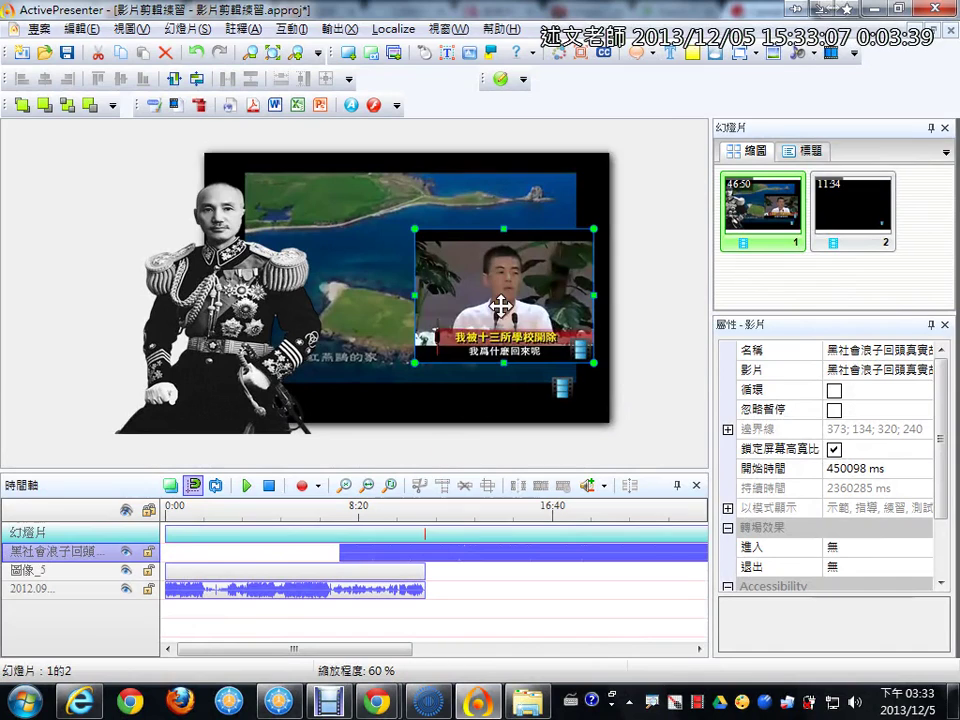
left_click_drag(386, 262, 392, 203)
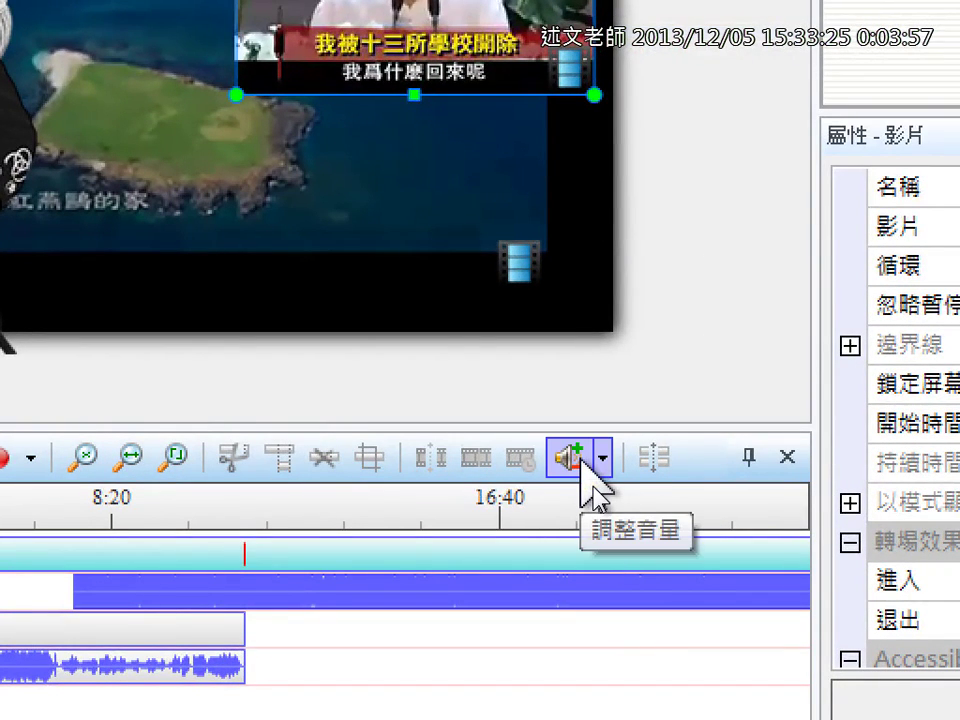
Step: Raise the inserted video's volume to about 317%
left_click(585, 471)
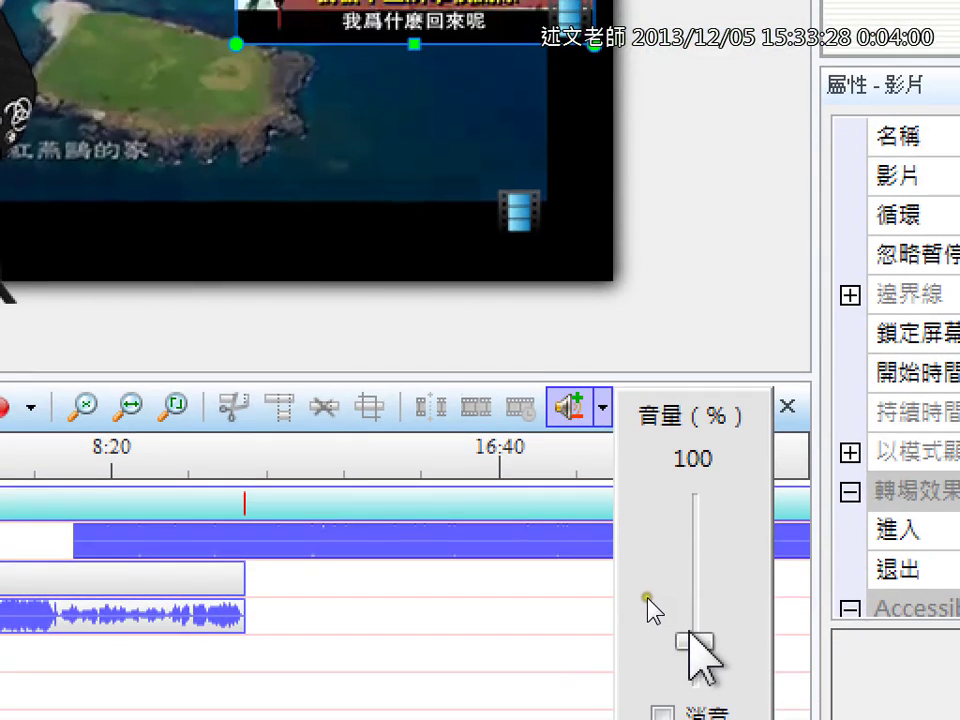
left_click_drag(692, 638, 703, 566)
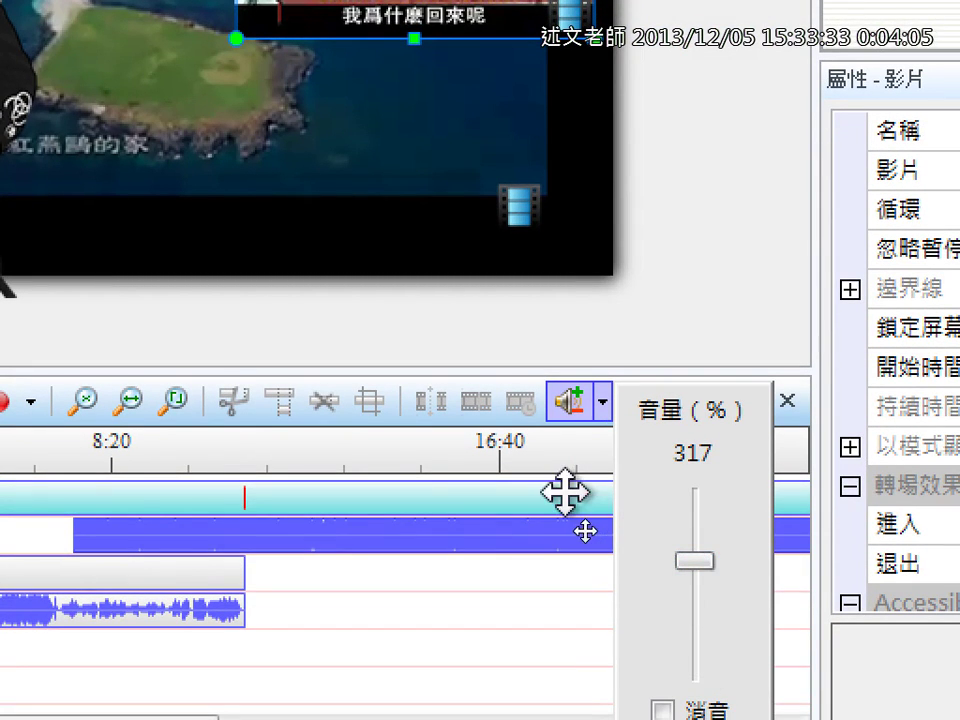
left_click(462, 472)
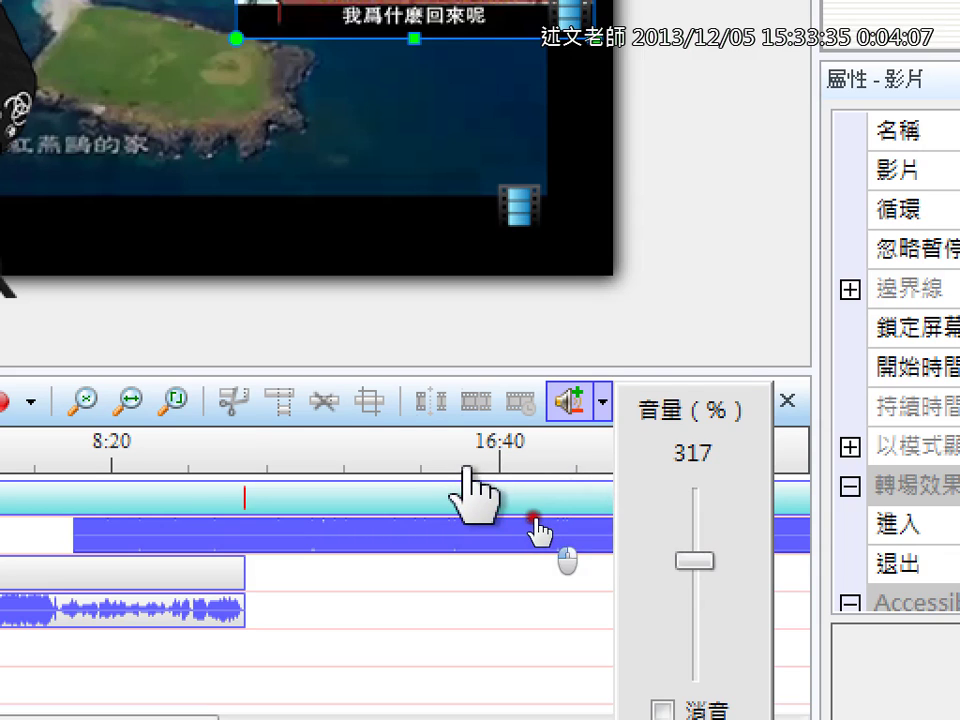
Step: Raise the volume of the inserted overlay video to 500% and keep its clip selected in the timeline
left_click(455, 572)
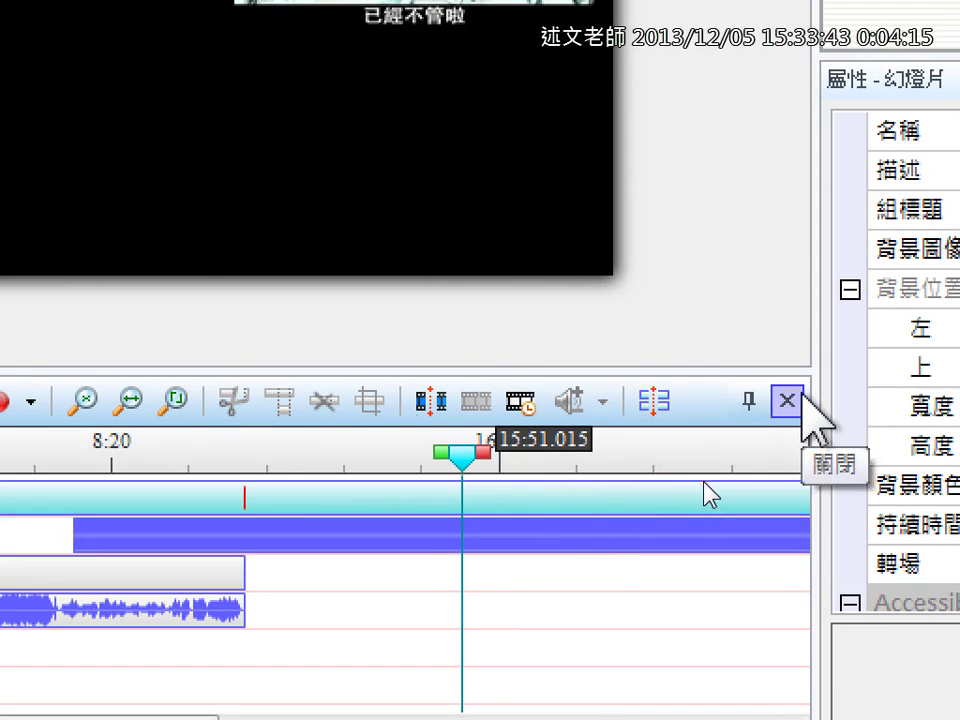
left_click(528, 548)
left_click(568, 398)
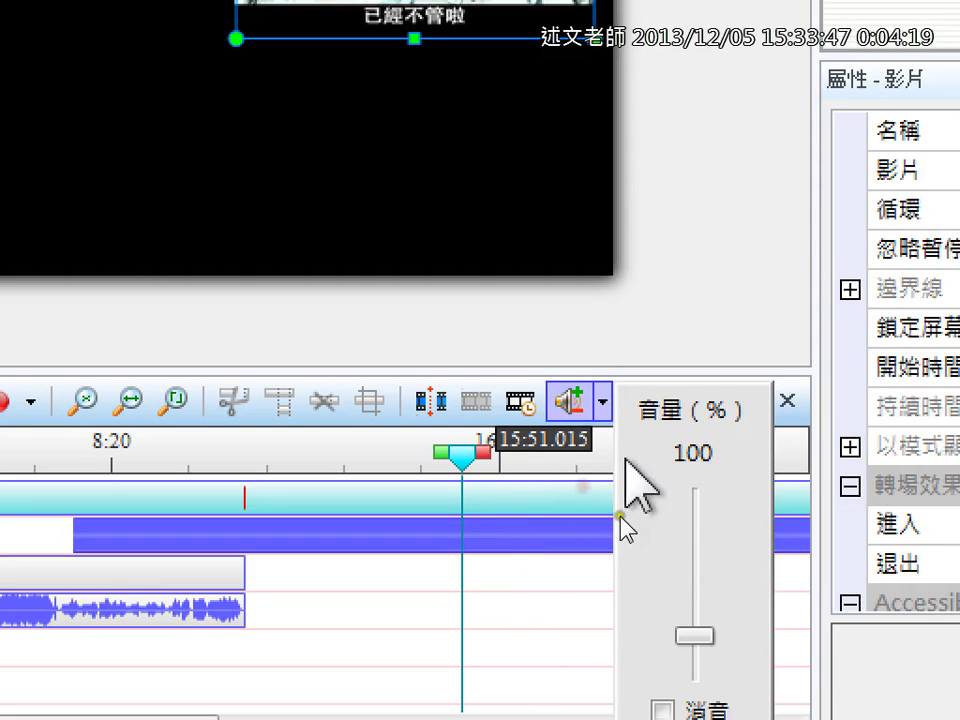
left_click_drag(699, 633, 702, 486)
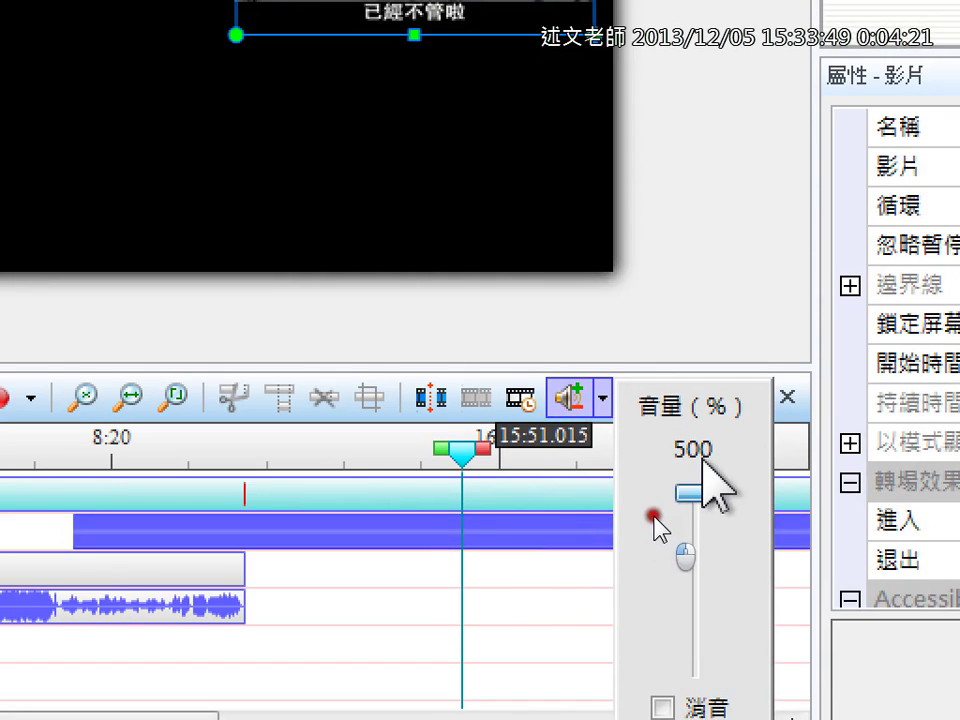
left_click(574, 544)
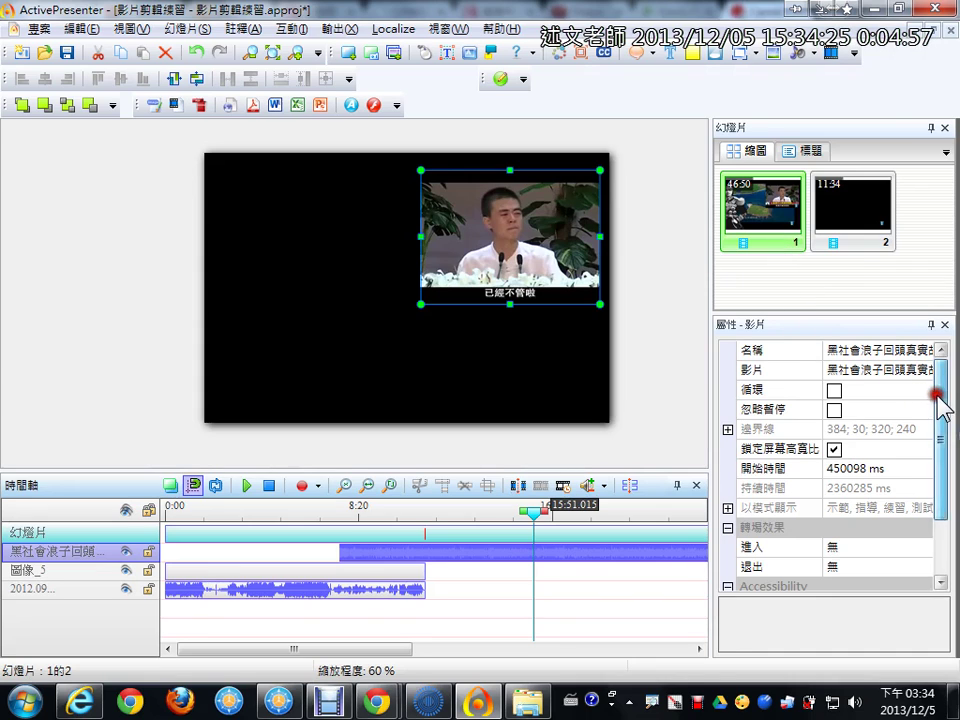
left_click_drag(938, 392, 942, 455)
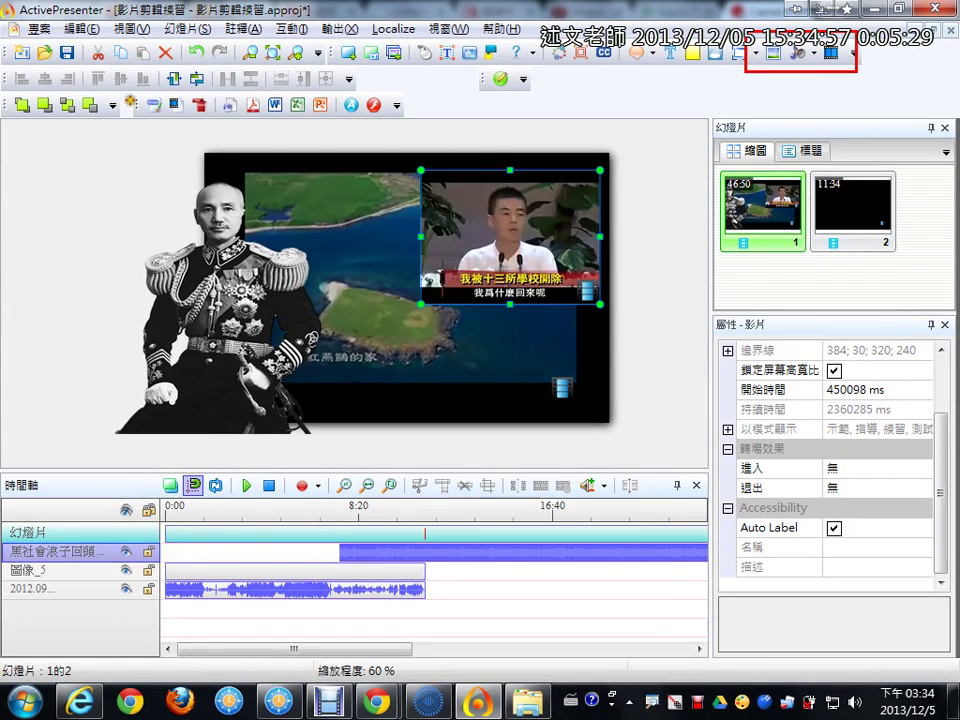
left_click_drag(130, 90, 222, 122)
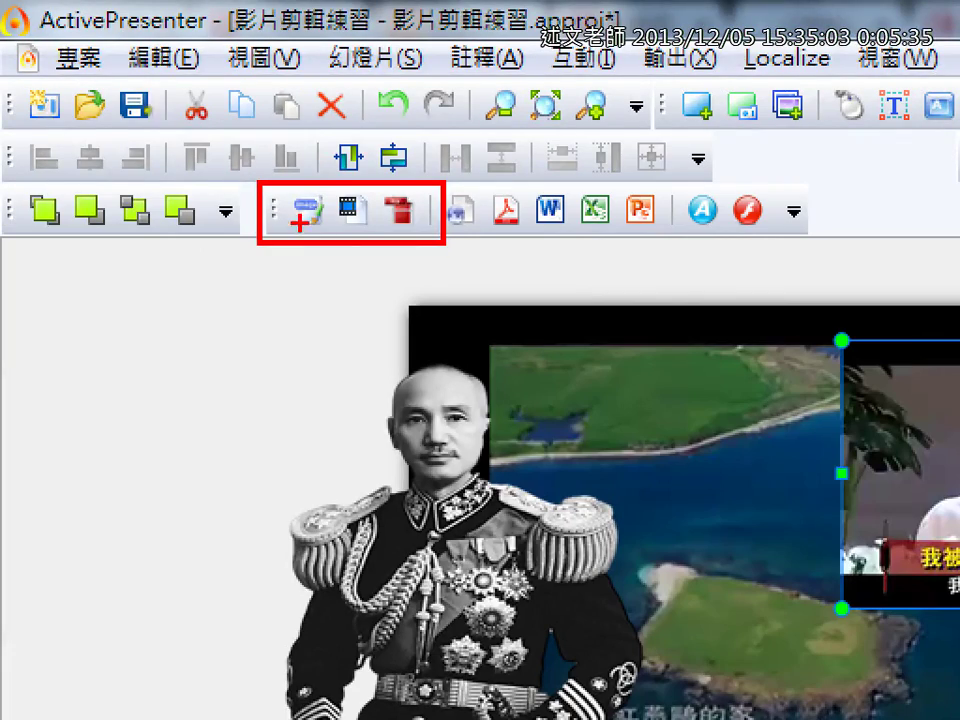
mouse_move(317, 165)
left_mouse_down()
mouse_move(354, 141)
mouse_move(403, 178)
mouse_move(436, 145)
left_mouse_up()
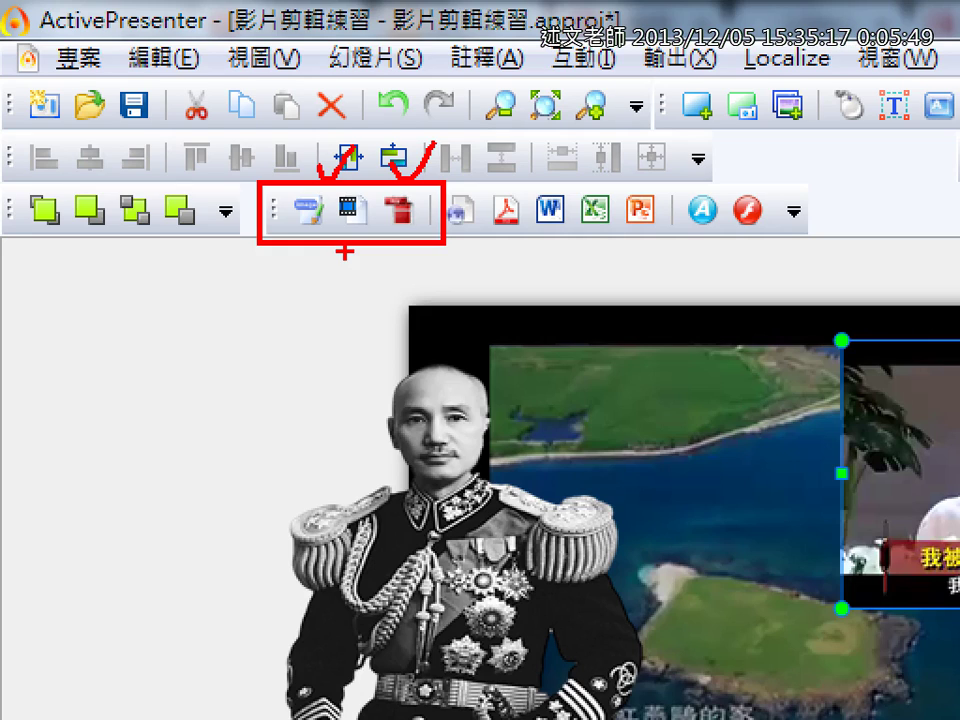
mouse_move(401, 266)
left_mouse_down()
mouse_move(457, 279)
mouse_move(484, 240)
left_mouse_up()
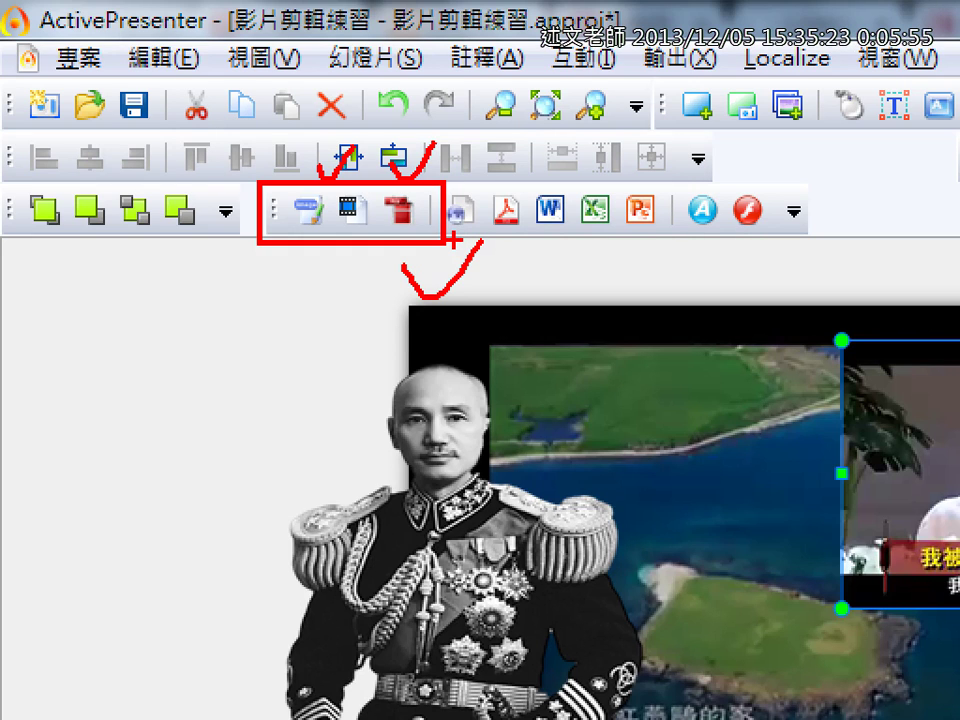
key("Escape")
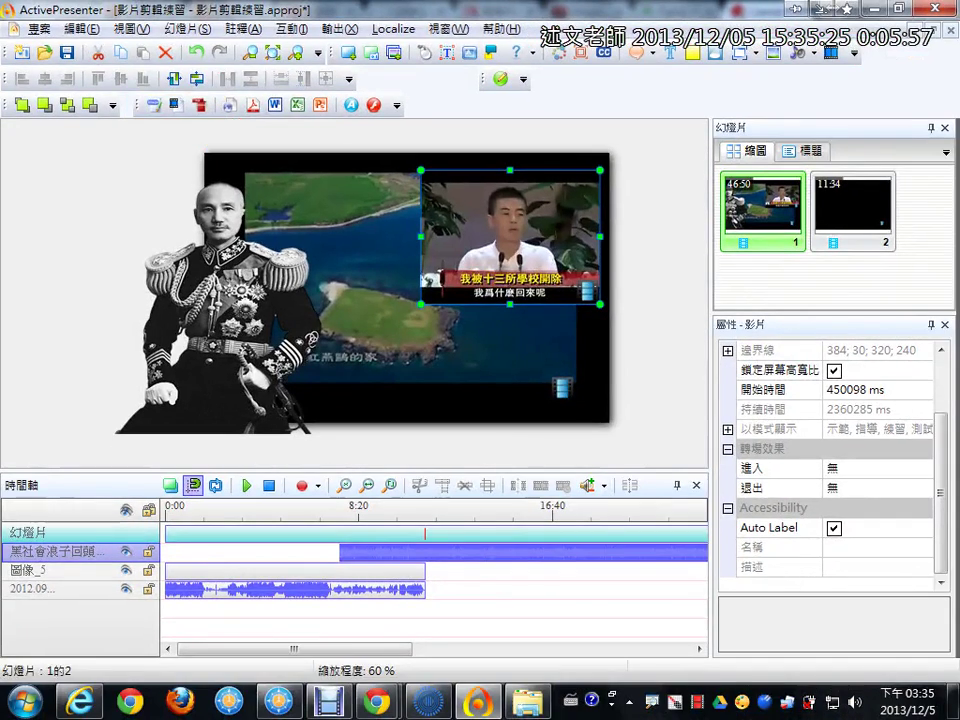
Step: Open the video export settings for the project and show the available output formats
left_click(180, 105)
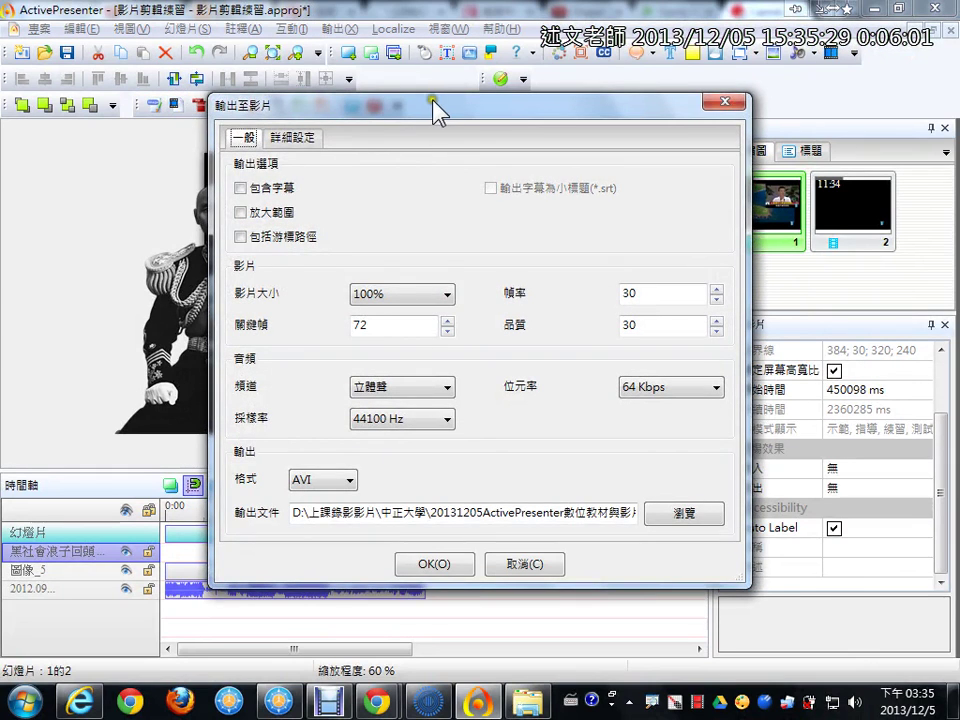
left_click_drag(435, 102, 453, 17)
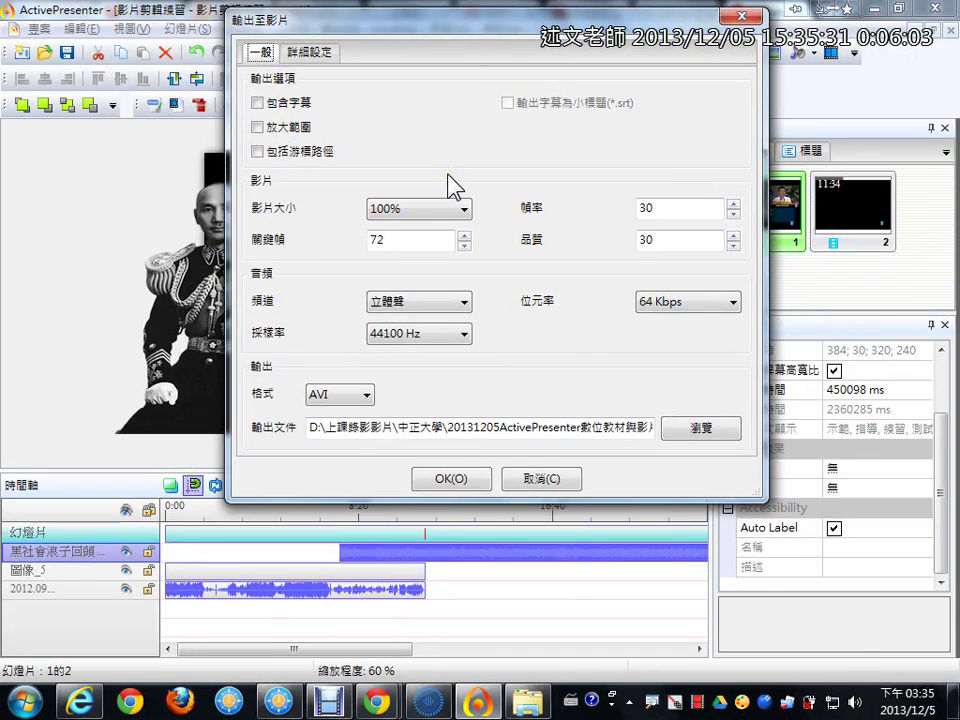
left_click(368, 395)
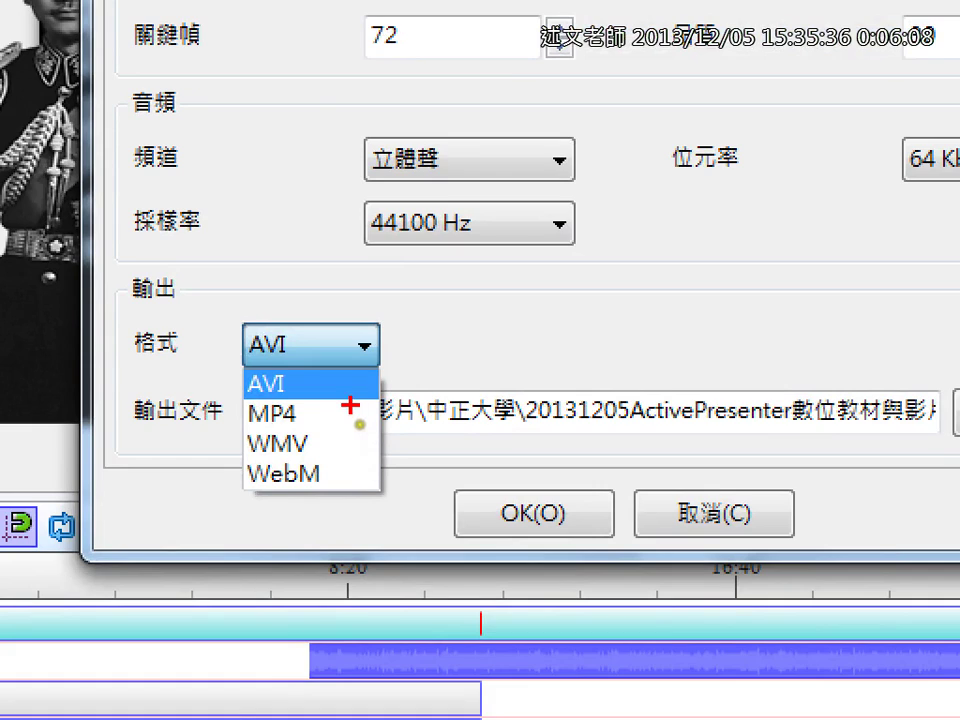
mouse_move(338, 408)
left_mouse_down()
mouse_move(345, 418)
mouse_move(372, 398)
mouse_move(380, 362)
left_mouse_up()
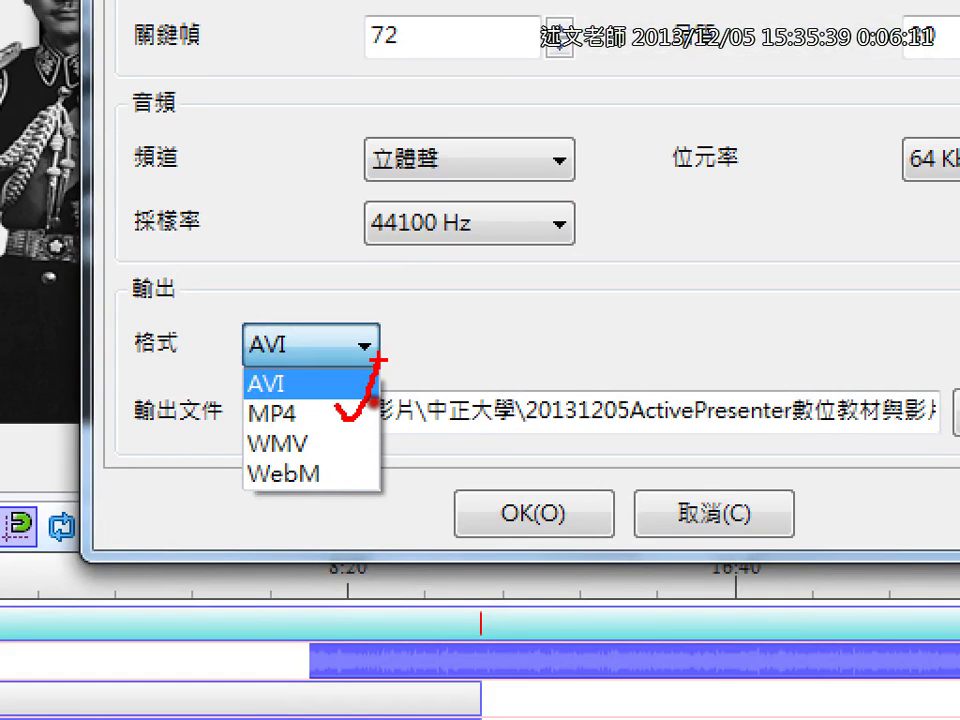
left_click_drag(333, 472, 353, 472)
mouse_move(343, 462)
left_mouse_down()
mouse_move(347, 490)
mouse_move(381, 436)
mouse_move(398, 433)
left_mouse_up()
key("ctrl+z")
key("ctrl+z")
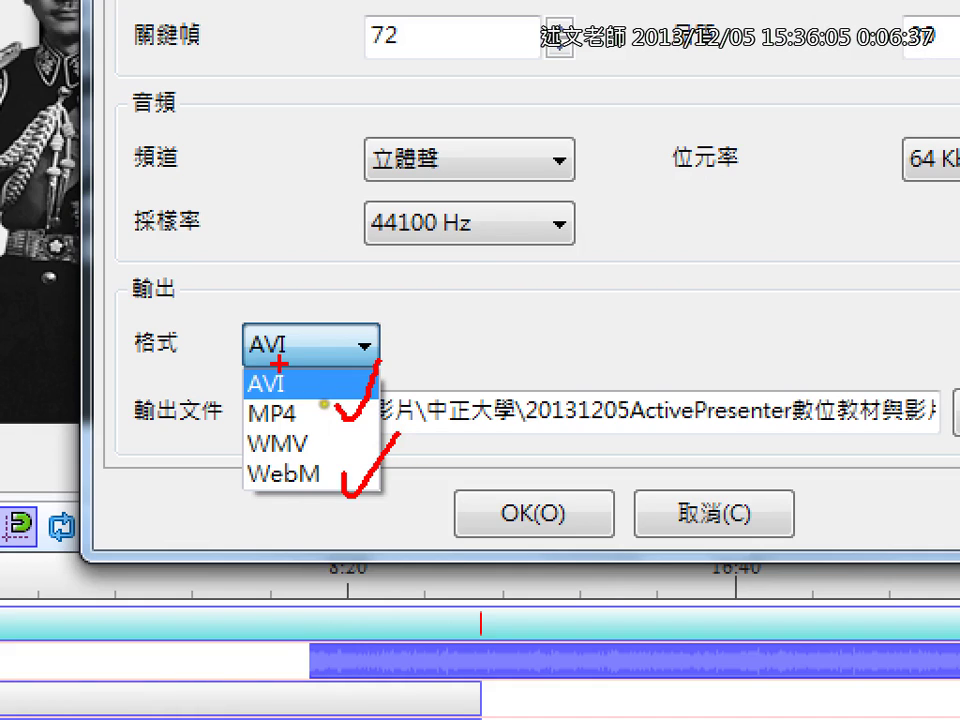
mouse_move(210, 400)
left_mouse_down()
mouse_move(218, 415)
mouse_move(229, 395)
left_mouse_up()
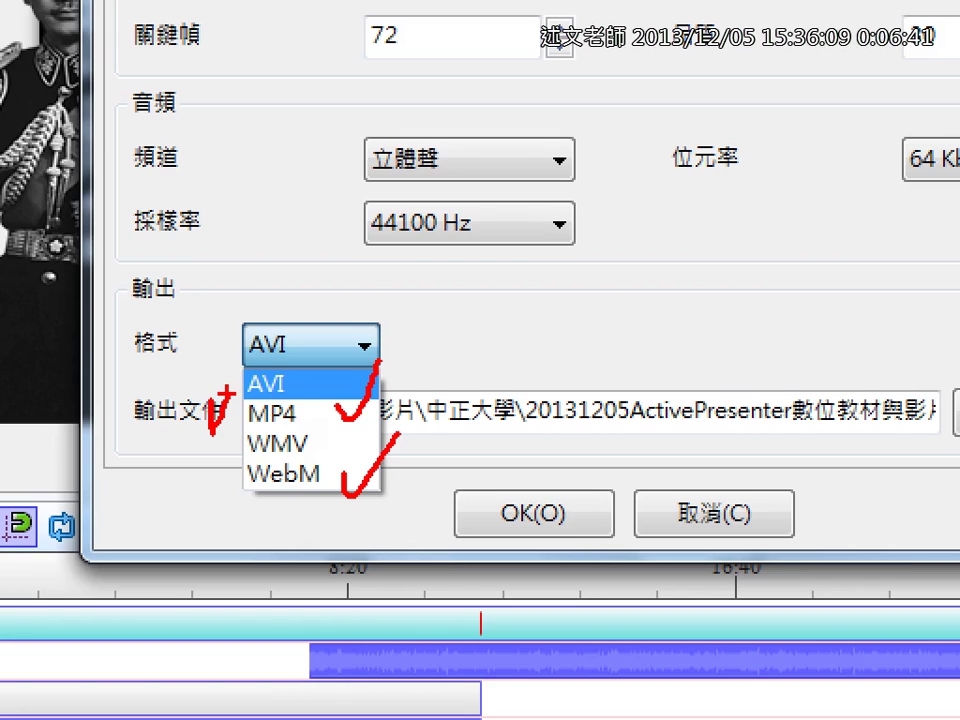